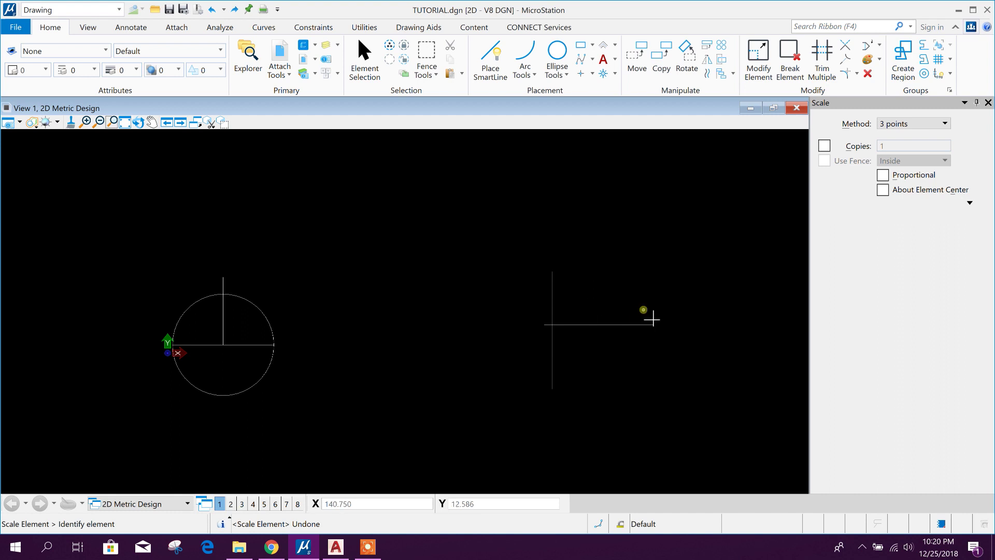
{"action": "middle_click_drag", "start_coordinate": [662, 287], "coordinate": [611, 285]}
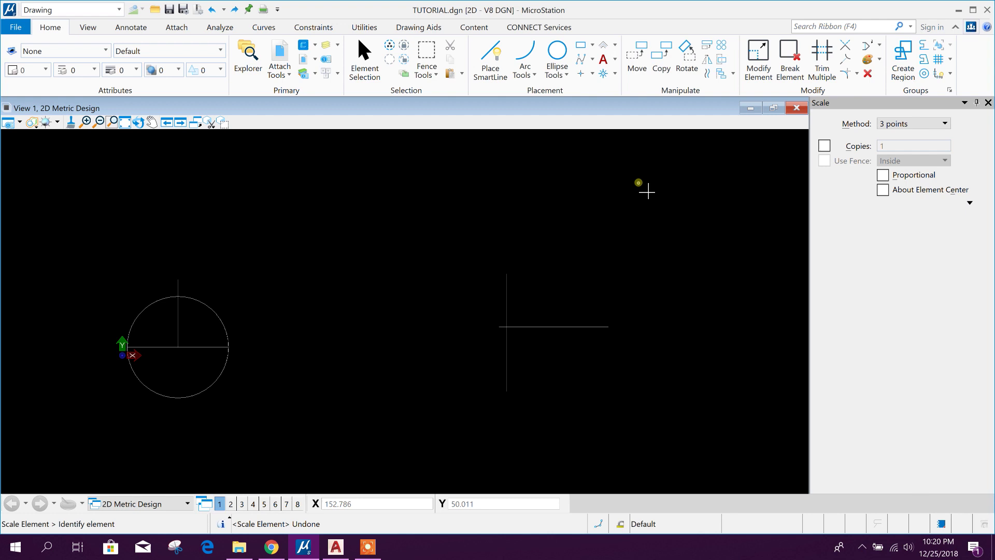
{"action": "mouse_move", "coordinate": [457, 207]}
{"action": "middle_mouse_down"}
{"action": "mouse_move", "coordinate": [477, 318]}
{"action": "mouse_move", "coordinate": [402, 290]}
{"action": "middle_mouse_up"}
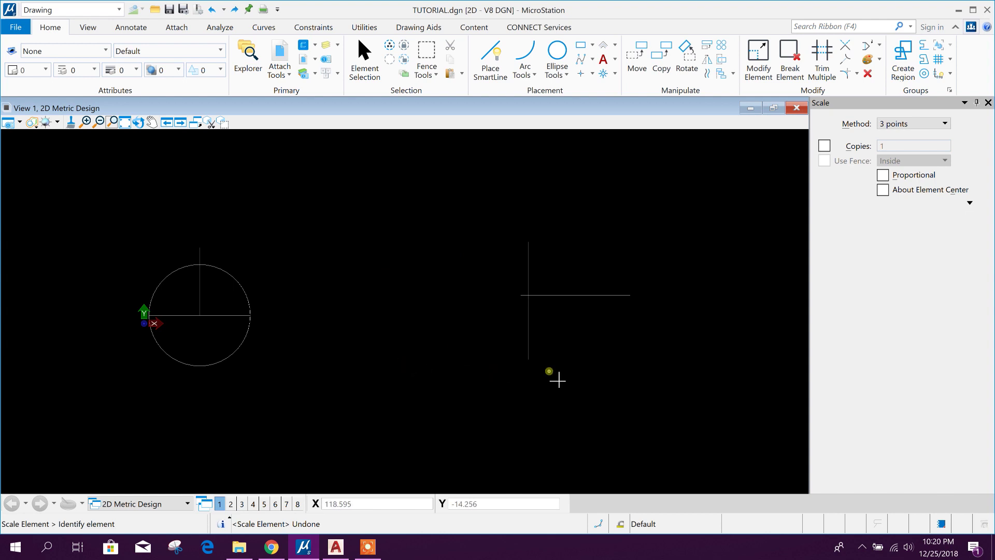
{"action": "middle_click_drag", "start_coordinate": [555, 378], "coordinate": [489, 402]}
{"action": "mouse_move", "coordinate": [539, 267]}
{"action": "middle_mouse_down"}
{"action": "mouse_move", "coordinate": [536, 295]}
{"action": "mouse_move", "coordinate": [549, 285]}
{"action": "middle_mouse_up"}
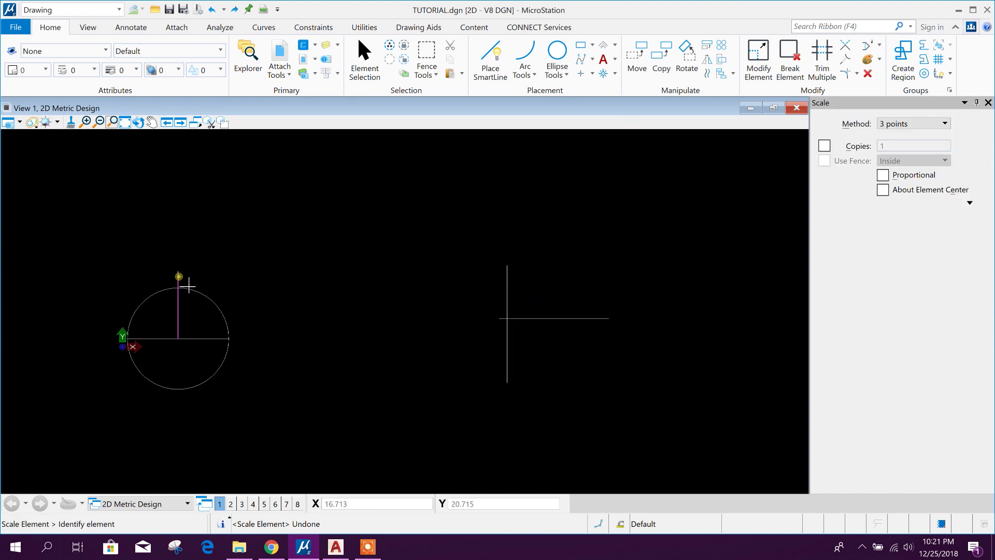
- Mirror the circle's horizontal diameter line about a vertical axis through its right end without making a copy, and undo the mirror
{"action": "left_click", "coordinate": [707, 61]}
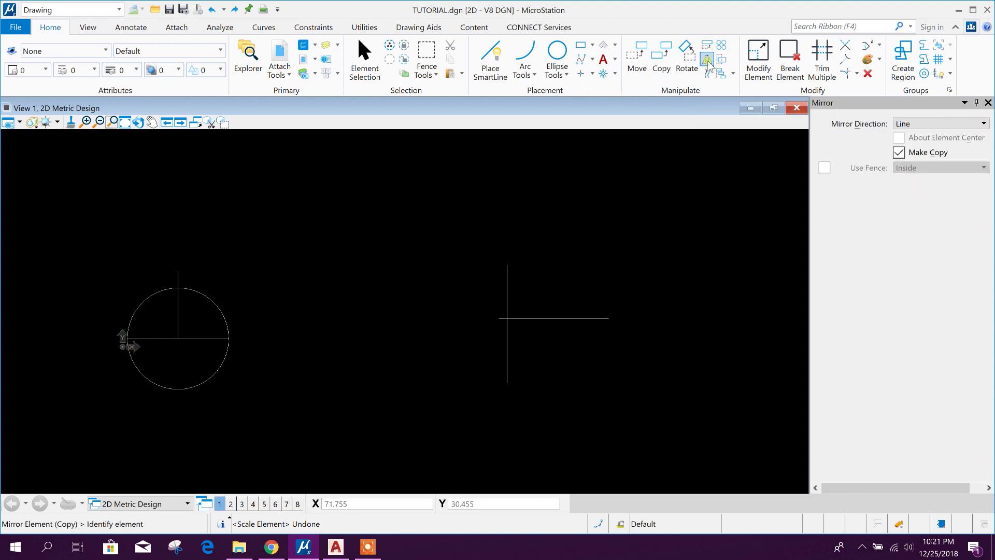
{"action": "left_click", "coordinate": [899, 153]}
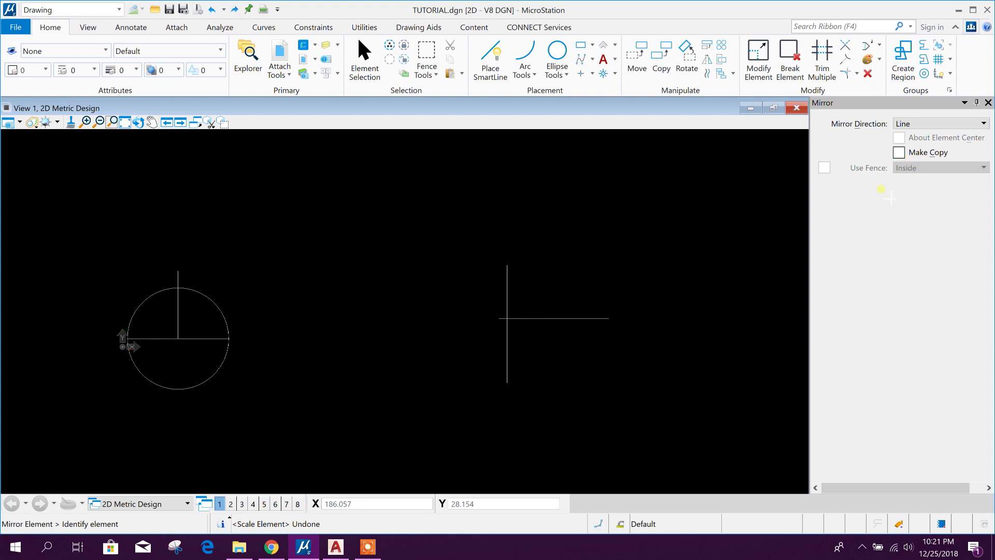
{"action": "left_click", "coordinate": [184, 343]}
{"action": "left_click", "coordinate": [229, 338]}
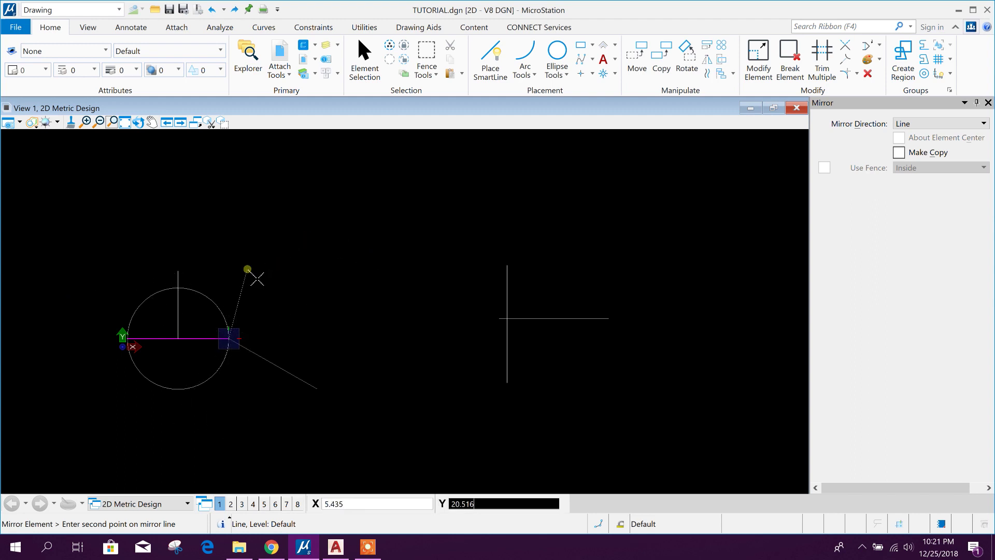
{"action": "left_click", "coordinate": [239, 245]}
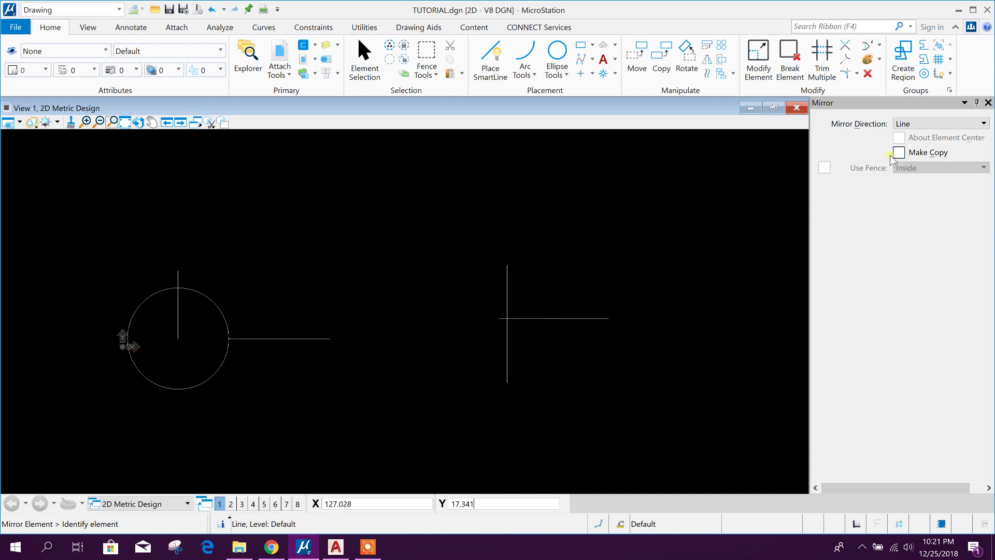
{"action": "left_click", "coordinate": [212, 10]}
- Mirror the circle's horizontal diameter line about a vertical axis through its right end with Make Copy enabled
{"action": "left_click", "coordinate": [894, 153]}
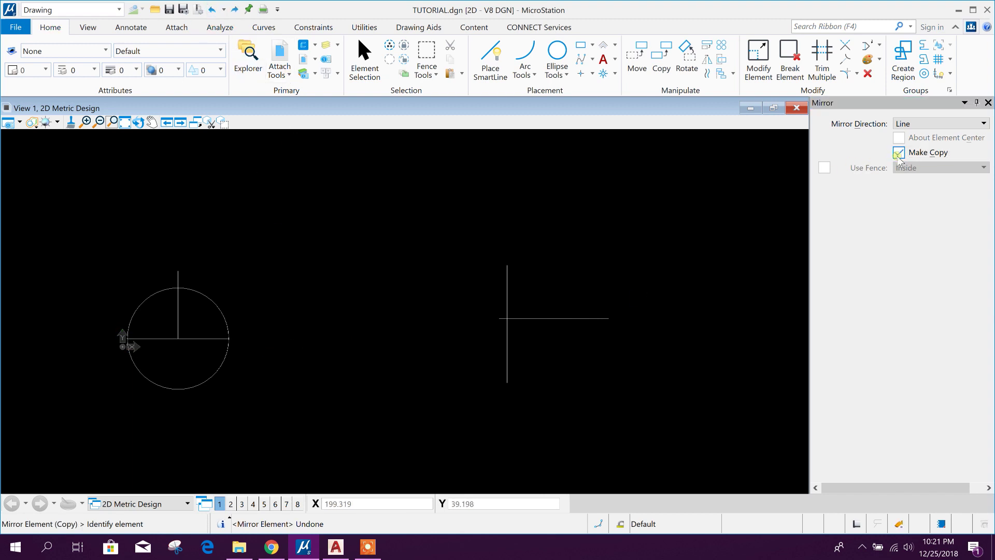
{"action": "left_click", "coordinate": [207, 348]}
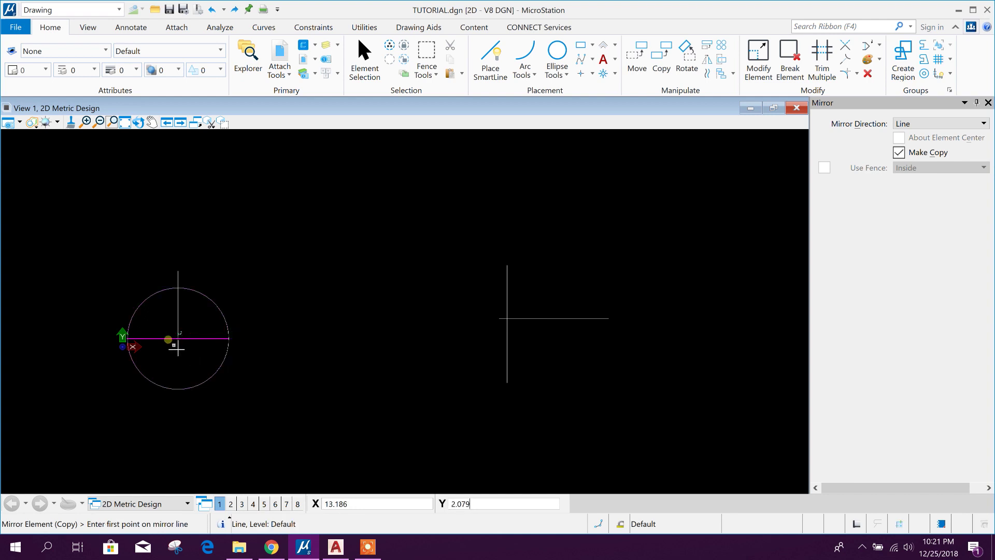
{"action": "left_click", "coordinate": [238, 347]}
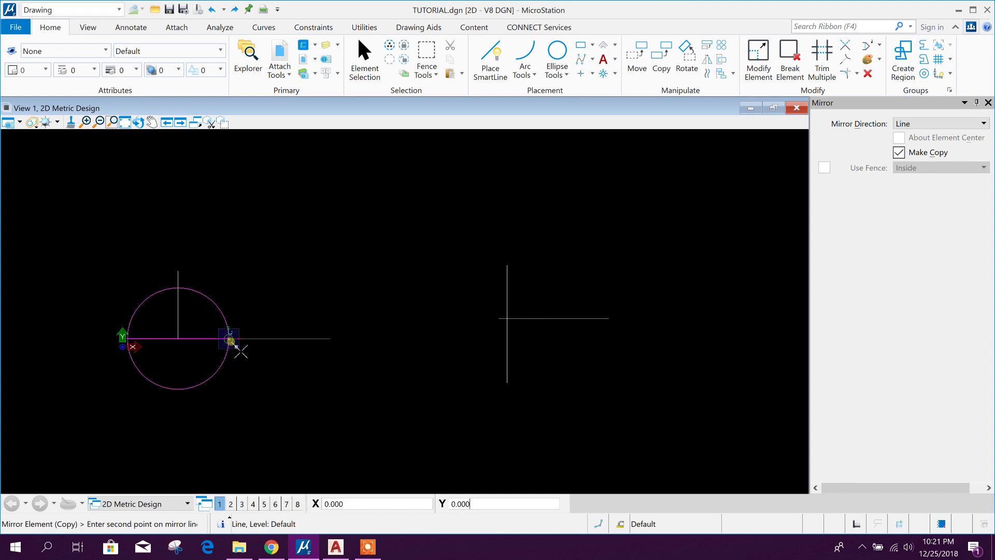
{"action": "left_click", "coordinate": [238, 451]}
{"action": "scroll", "coordinate": [355, 365], "scroll_direction": "down", "scroll_amount": 1}
{"action": "scroll", "coordinate": [343, 368], "scroll_direction": "up", "scroll_amount": 1}
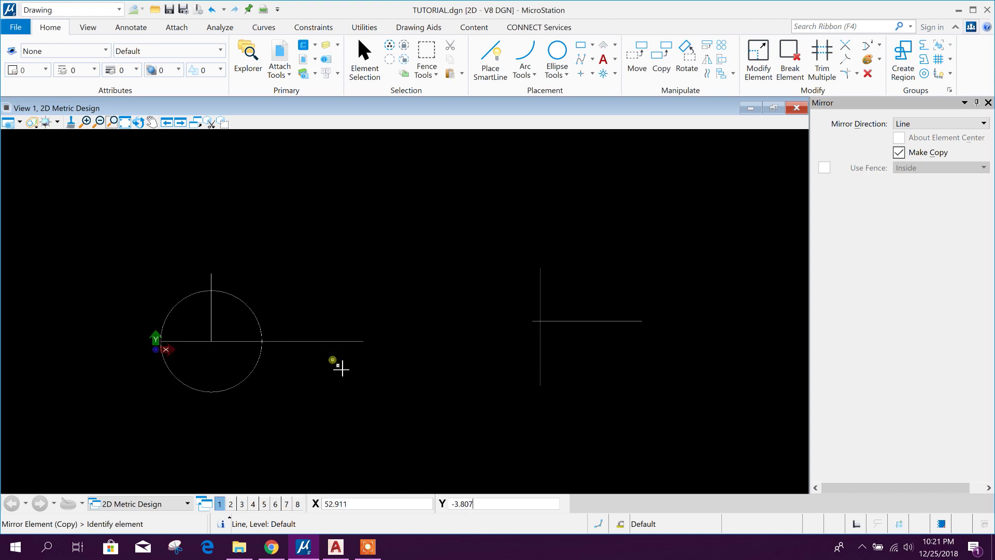
- Mirror a copy of the circle about a vertical axis through its right quadrant point
{"action": "scroll", "coordinate": [340, 363], "scroll_direction": "up", "scroll_amount": 2}
{"action": "middle_click_drag", "start_coordinate": [304, 310], "coordinate": [414, 302]}
{"action": "left_click", "coordinate": [310, 281]}
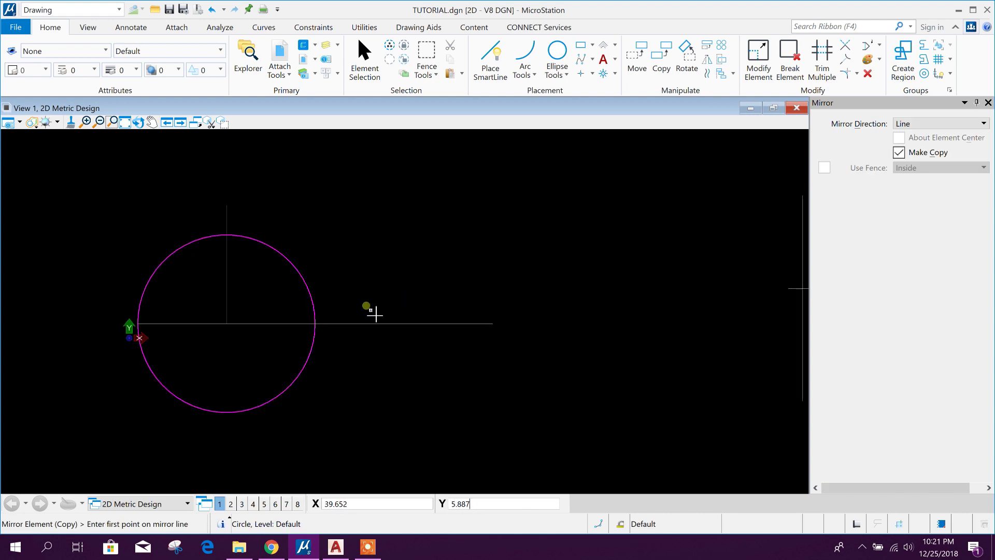
{"action": "left_click", "coordinate": [324, 334]}
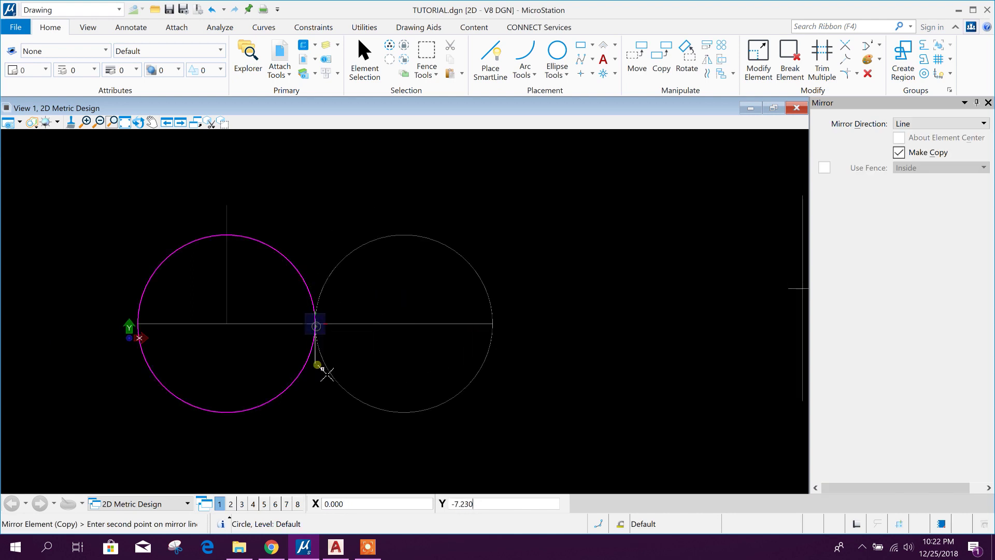
{"action": "left_click", "coordinate": [320, 452]}
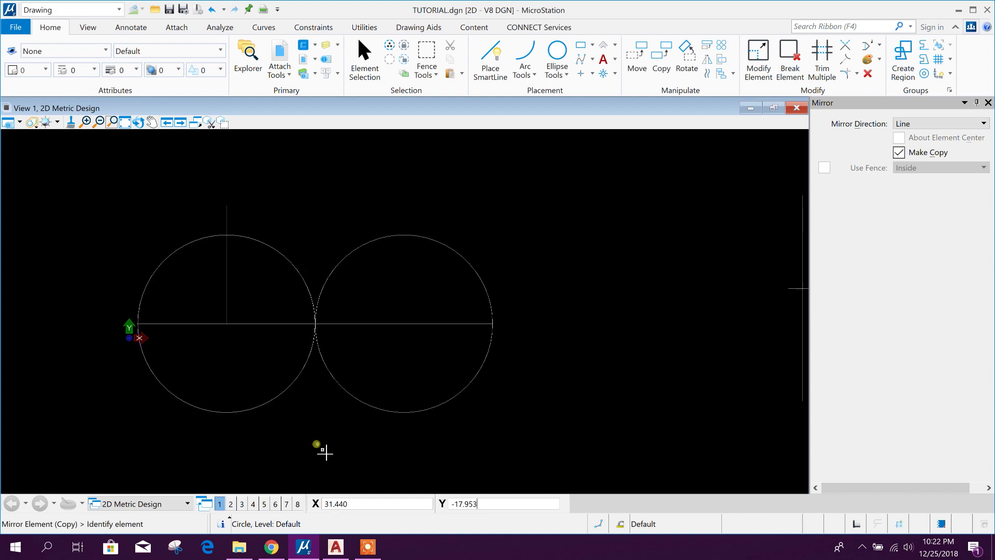
{"action": "middle_click_drag", "start_coordinate": [561, 351], "coordinate": [503, 364]}
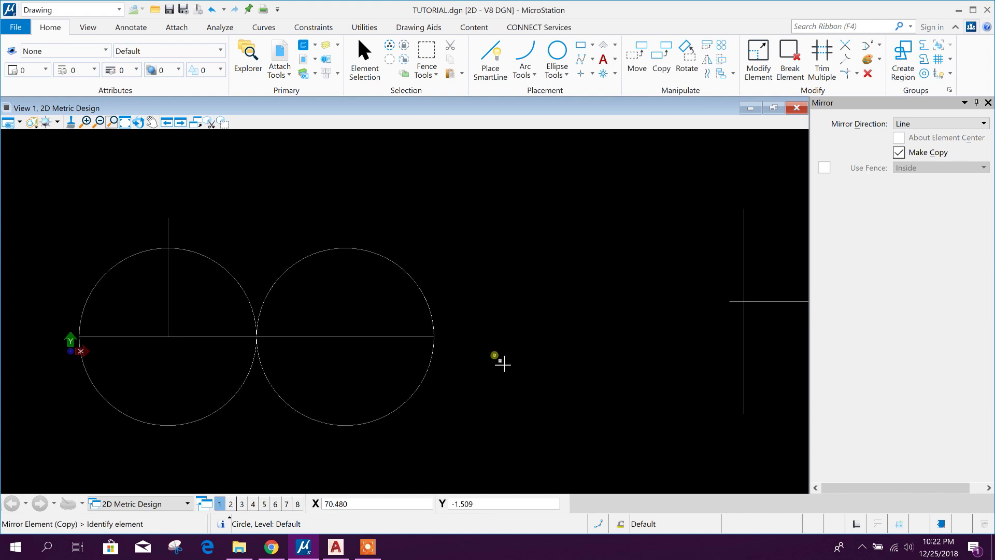
- Switch to the AutoCAD drawing Drawing1.dwg and cancel any active command or selection
{"action": "left_click", "coordinate": [336, 547]}
{"action": "key", "text": "Escape"}
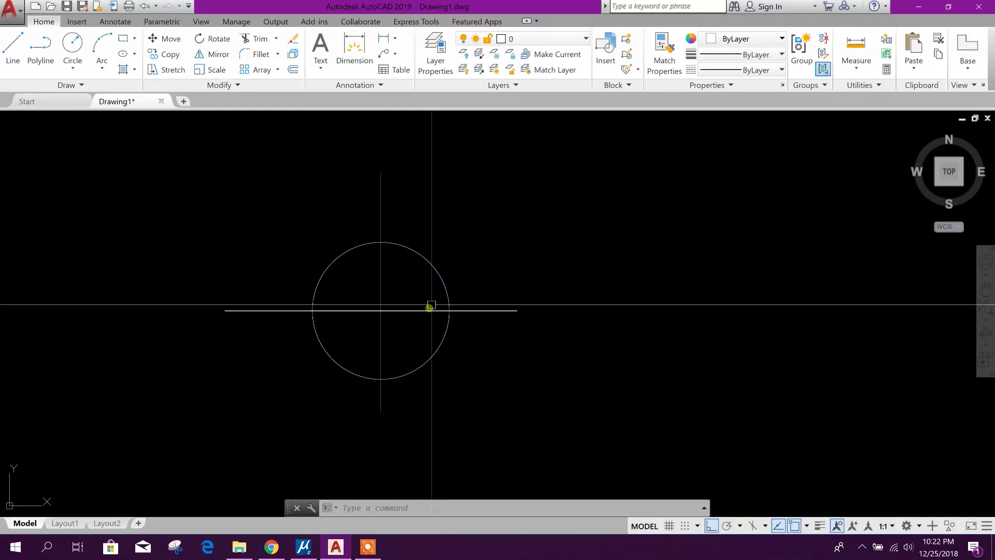
{"action": "left_click", "coordinate": [434, 278]}
{"action": "key", "text": "Escape"}
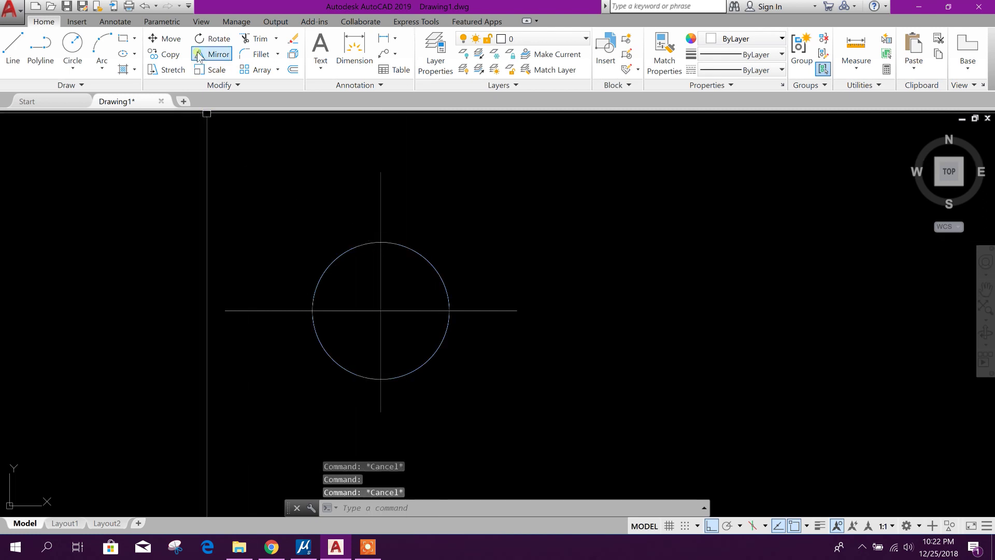
- Mirror the circle about a vertical line through its right quadrant, erasing the source object, and undo the mirror
{"action": "left_click", "coordinate": [210, 54]}
{"action": "left_click", "coordinate": [425, 259]}
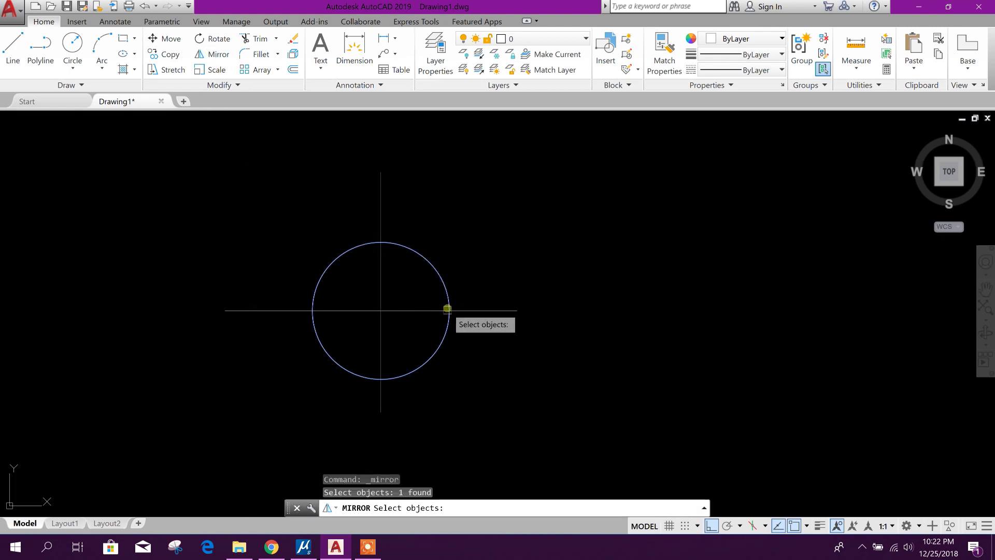
{"action": "key", "text": "Return"}
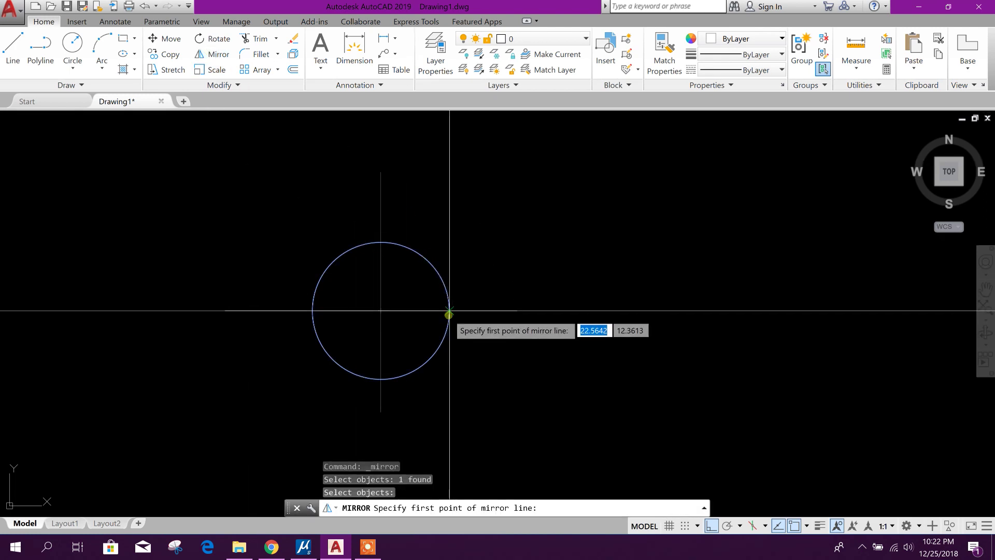
{"action": "left_click", "coordinate": [449, 311]}
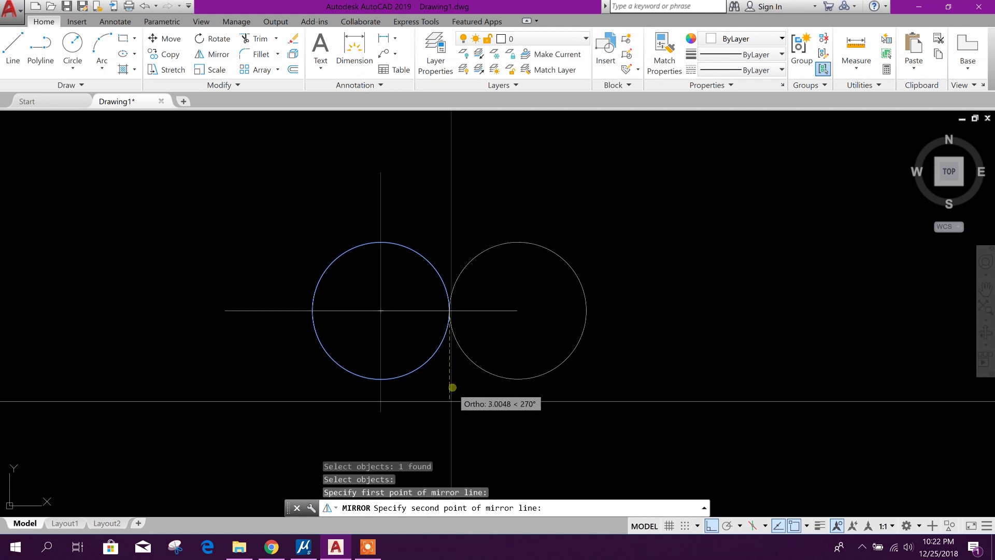
{"action": "left_click", "coordinate": [447, 424]}
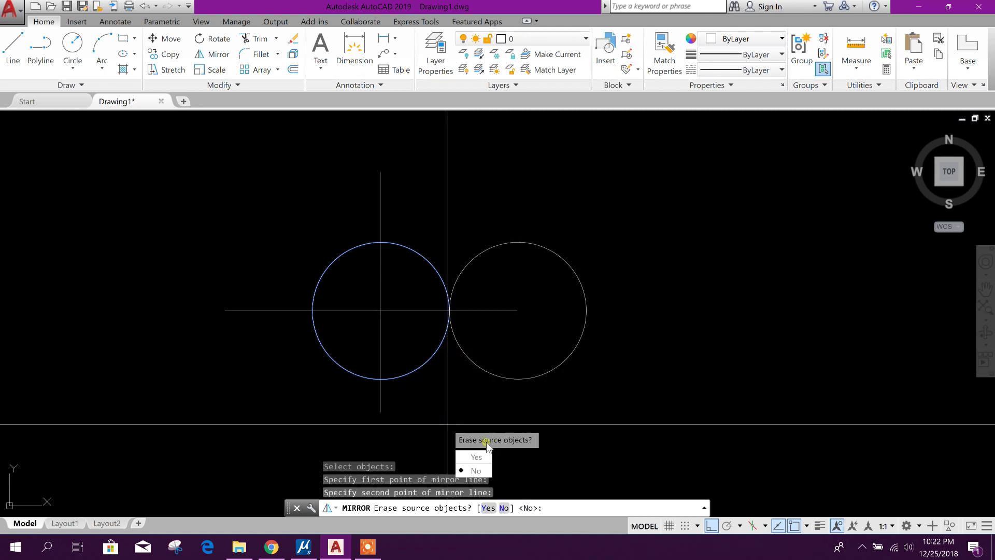
{"action": "left_click", "coordinate": [476, 457]}
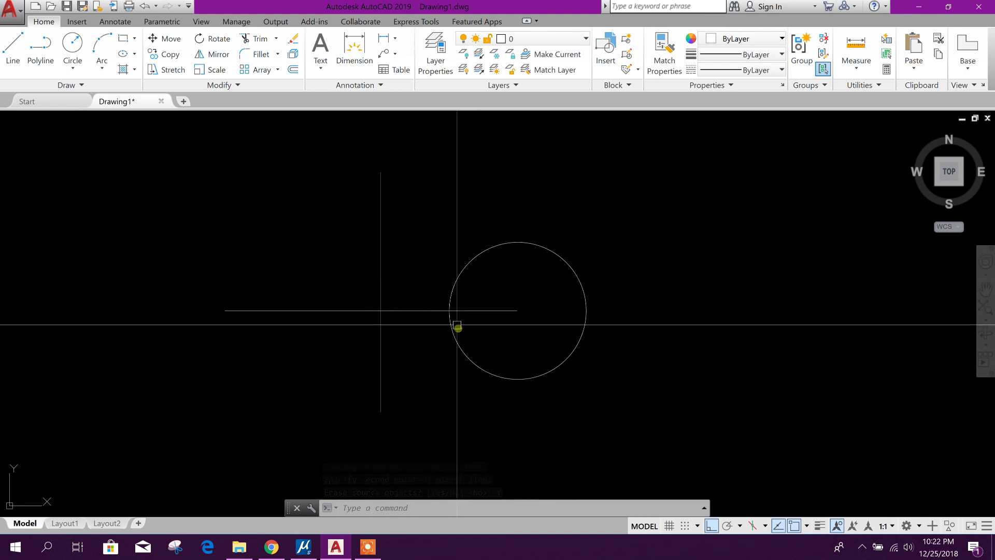
{"action": "left_click", "coordinate": [145, 5]}
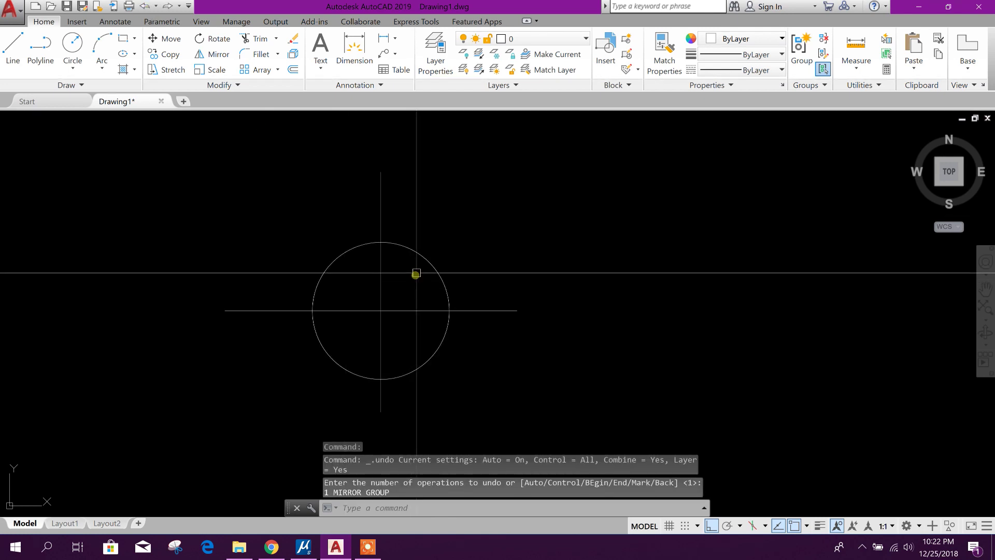
- Mirror the circle about a vertical line through its right quadrant, keeping the source object
{"action": "left_click", "coordinate": [424, 260]}
{"action": "left_click", "coordinate": [212, 54]}
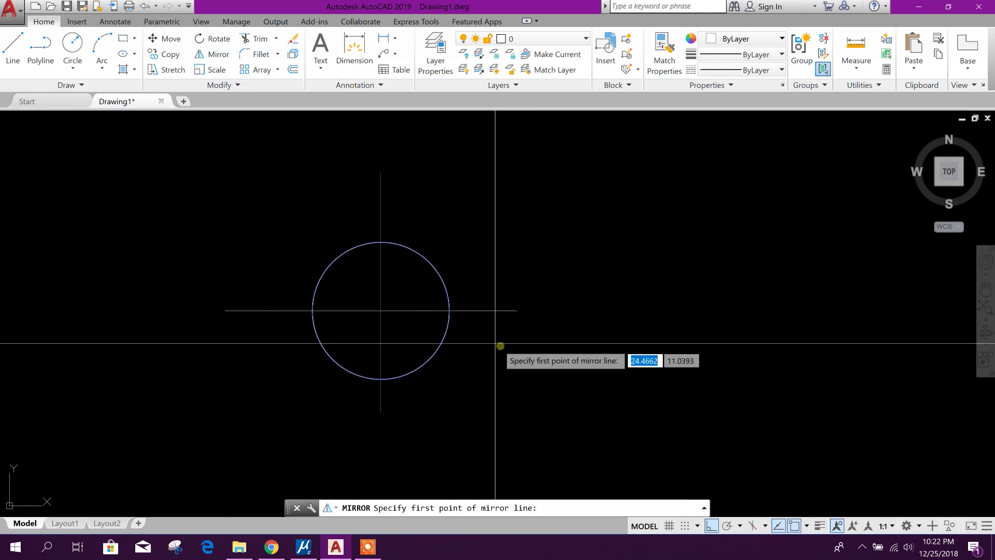
{"action": "left_click", "coordinate": [450, 311]}
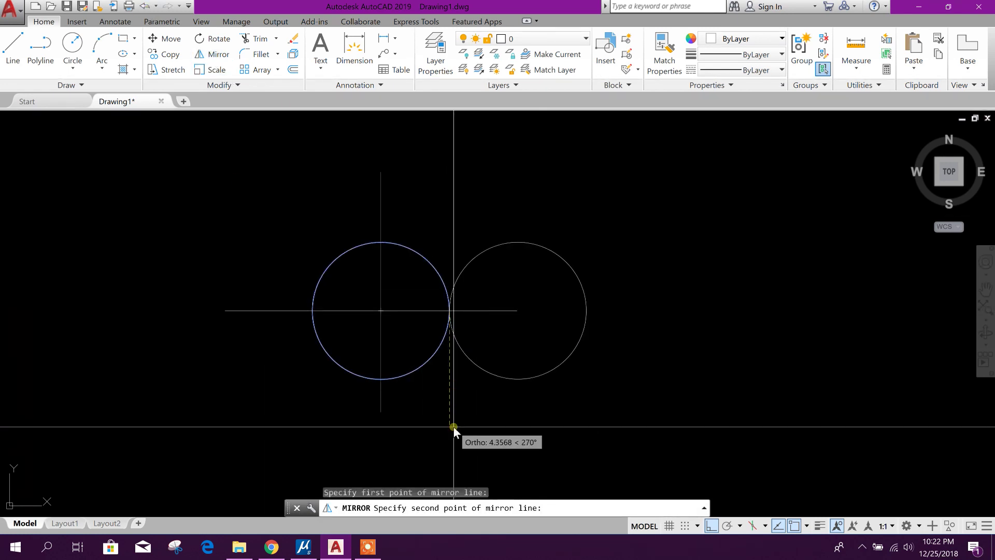
{"action": "left_click", "coordinate": [453, 428]}
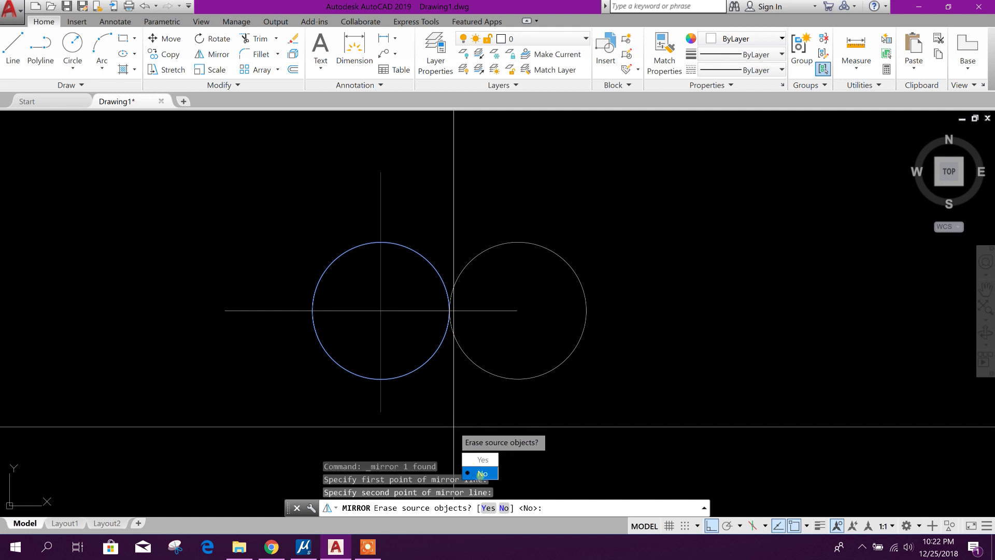
{"action": "left_click", "coordinate": [481, 473]}
{"action": "scroll", "coordinate": [451, 351], "scroll_direction": "down", "scroll_amount": 4}
{"action": "scroll", "coordinate": [455, 337], "scroll_direction": "up", "scroll_amount": 6}
{"action": "scroll", "coordinate": [440, 354], "scroll_direction": "down", "scroll_amount": 2}
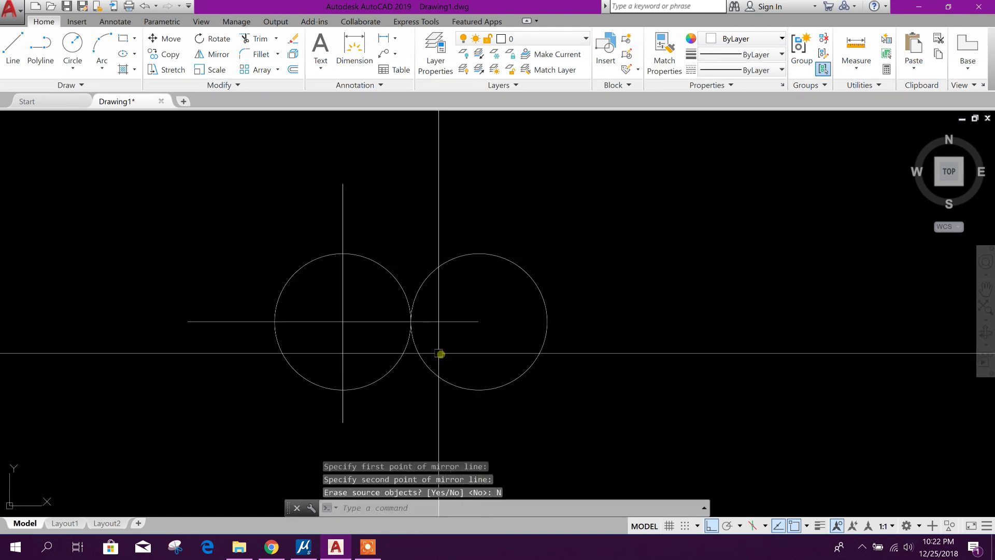
- Switch back to the MicroStation drawing and activate Element Selection near the crossing lines
{"action": "left_click", "coordinate": [303, 546]}
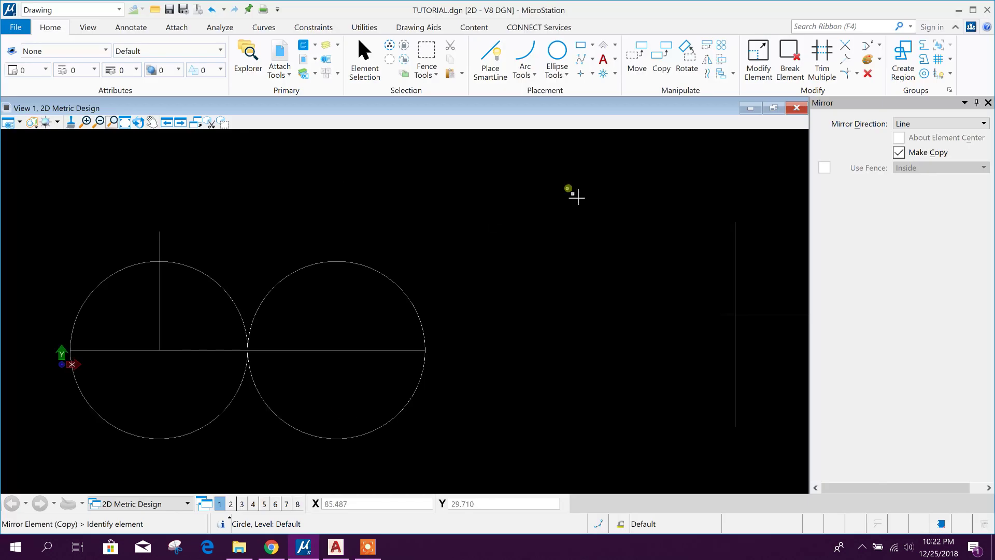
{"action": "scroll", "coordinate": [493, 348], "scroll_direction": "down", "scroll_amount": 3}
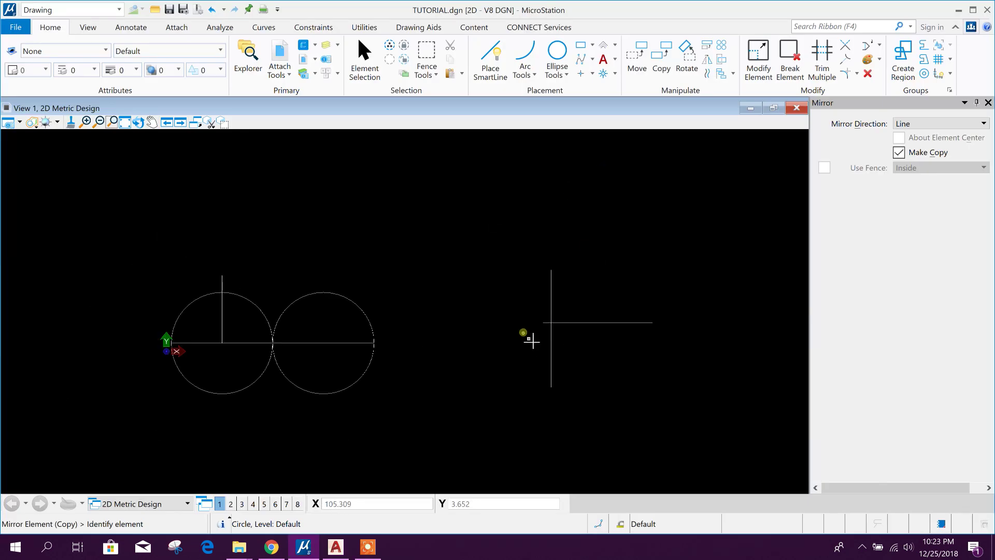
{"action": "left_click", "coordinate": [370, 56]}
{"action": "scroll", "coordinate": [575, 335], "scroll_direction": "up", "scroll_amount": 2}
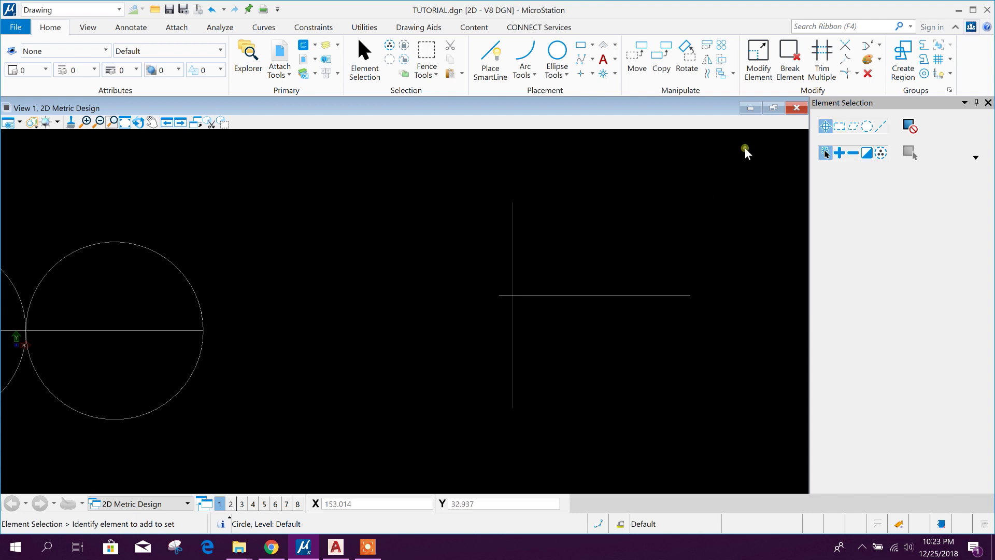
- Use Trim To Element to trim the horizontal line's short left end at the vertical line, and undo the trim
{"action": "left_click", "coordinate": [846, 61]}
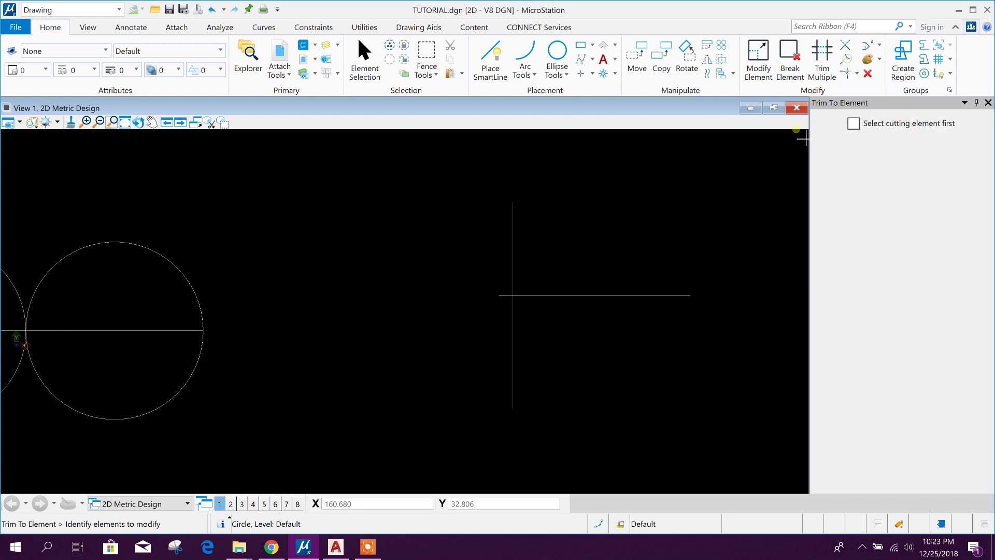
{"action": "left_click", "coordinate": [530, 297]}
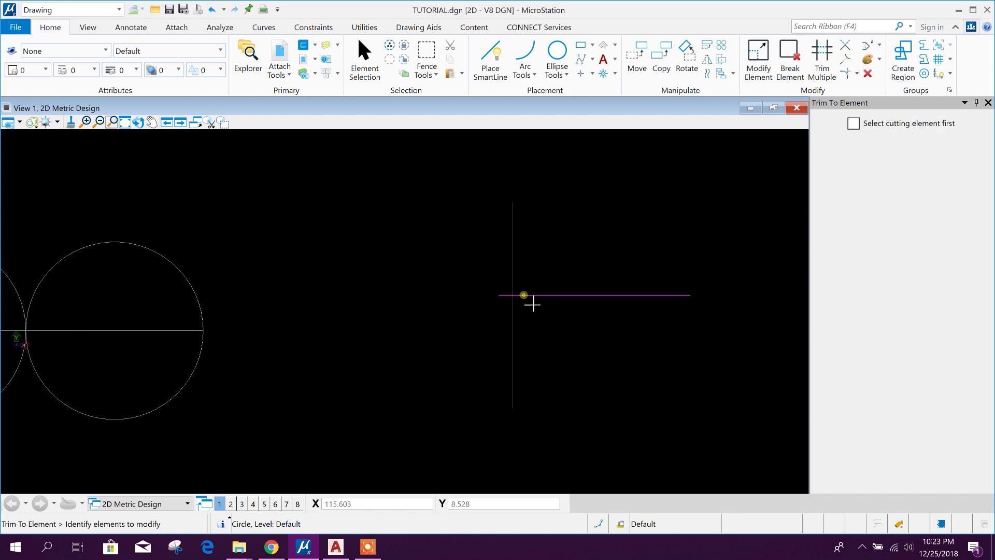
{"action": "left_click", "coordinate": [520, 261]}
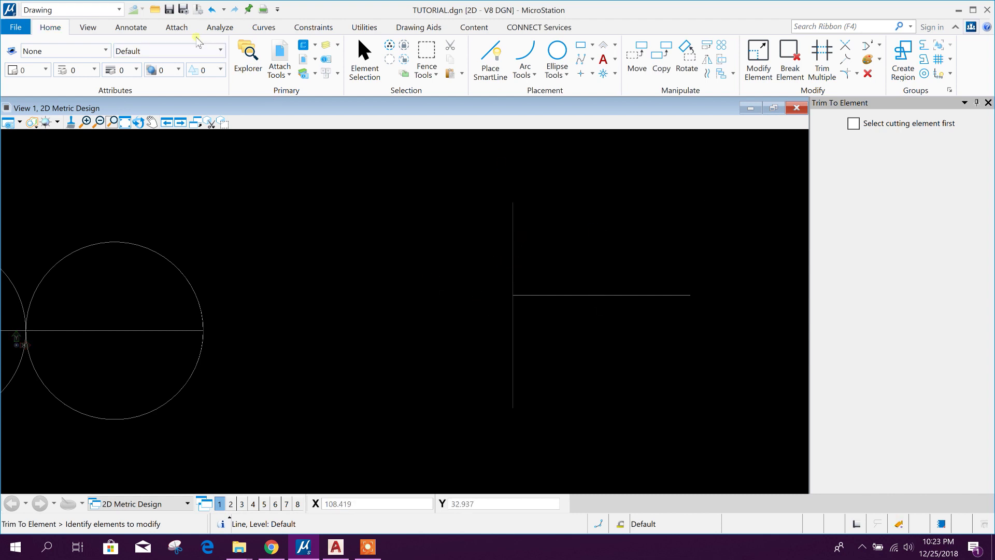
{"action": "left_click", "coordinate": [212, 9]}
- Trim the horizontal line's short left end at the vertical line it crosses, using Trim To Element
{"action": "left_click", "coordinate": [365, 58]}
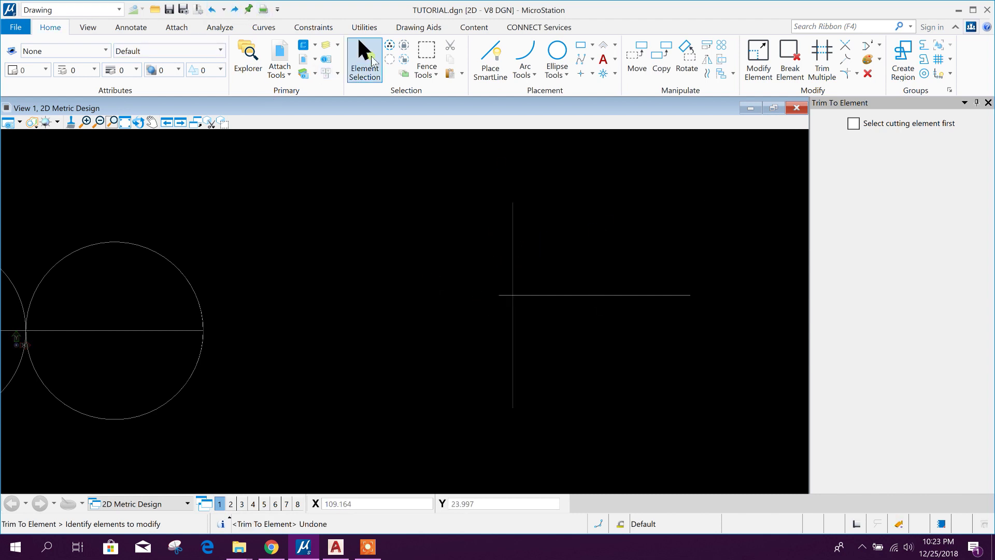
{"action": "left_click", "coordinate": [845, 60]}
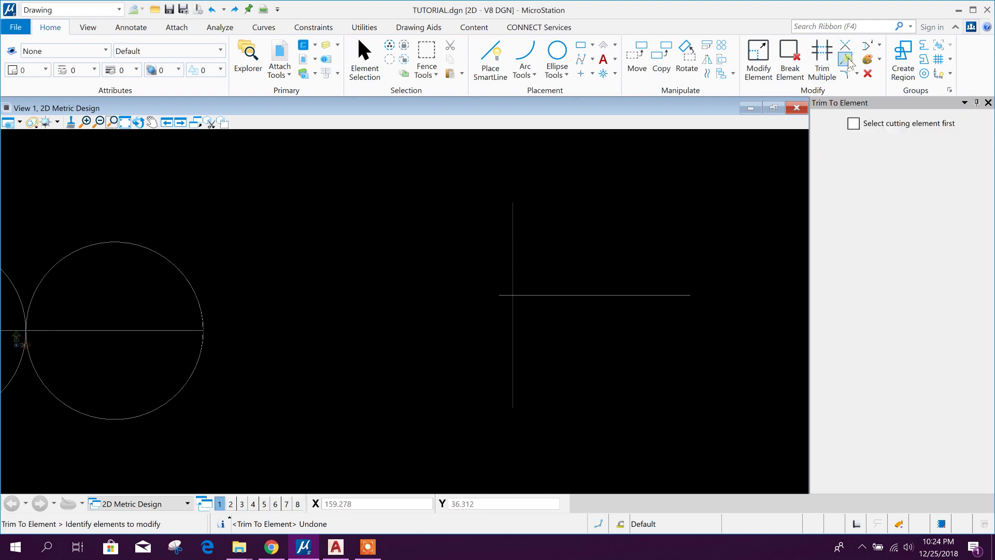
{"action": "left_click", "coordinate": [570, 307]}
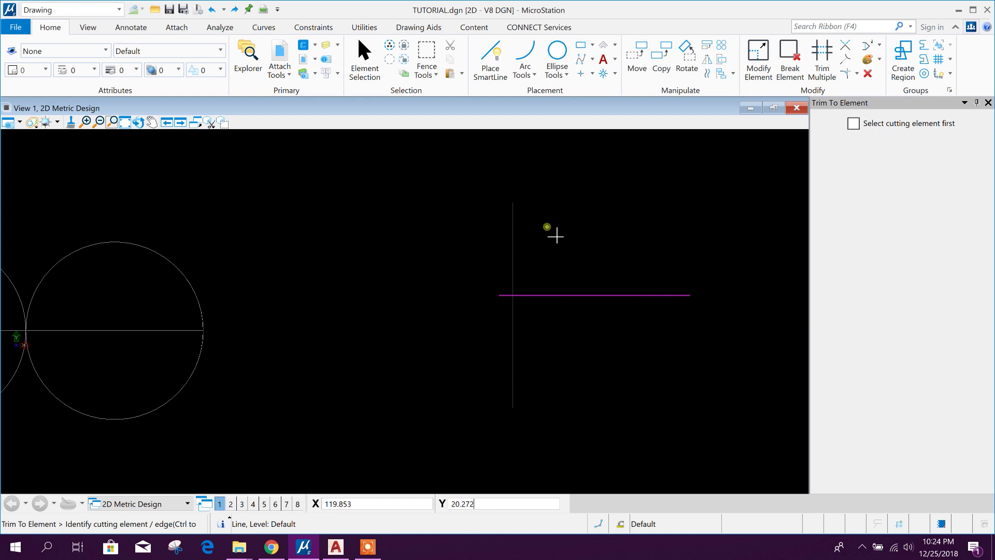
{"action": "left_click", "coordinate": [516, 219]}
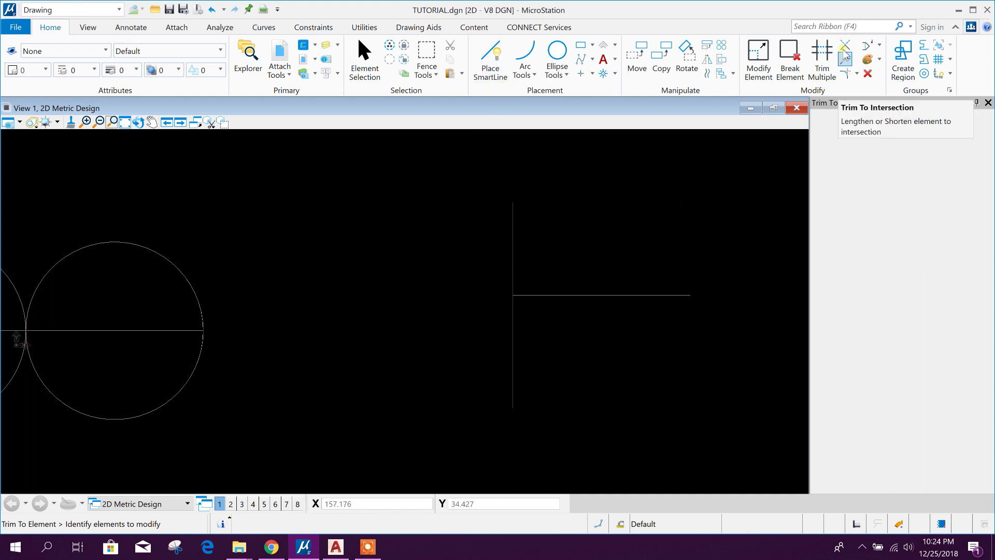
- Use Trim To Intersection on the left circle's horizontal and vertical lines to form a corner, keeping the horizontal line's right part
{"action": "scroll", "coordinate": [674, 249], "scroll_direction": "down", "scroll_amount": 2}
{"action": "scroll", "coordinate": [371, 302], "scroll_direction": "up", "scroll_amount": 2}
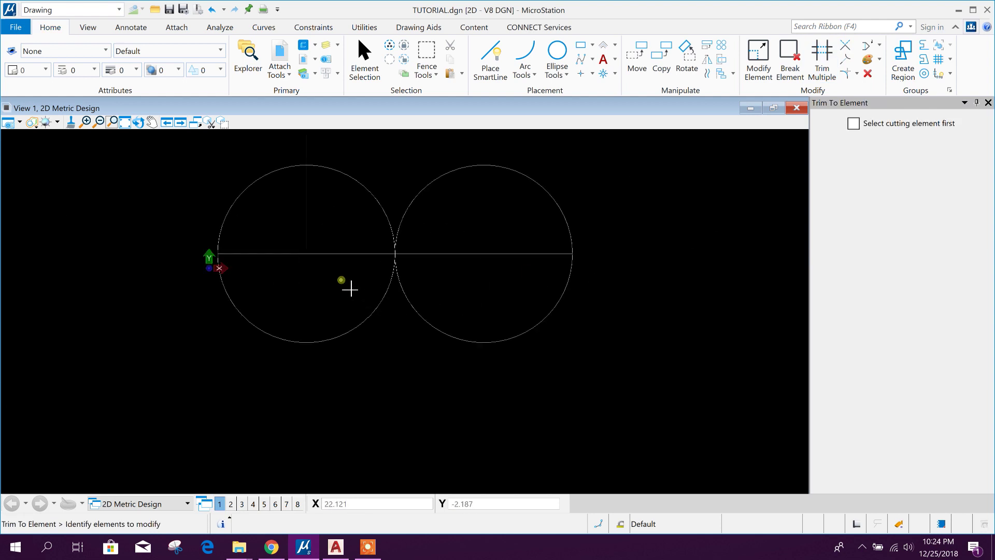
{"action": "left_click", "coordinate": [846, 45]}
{"action": "scroll", "coordinate": [352, 262], "scroll_direction": "up", "scroll_amount": 2}
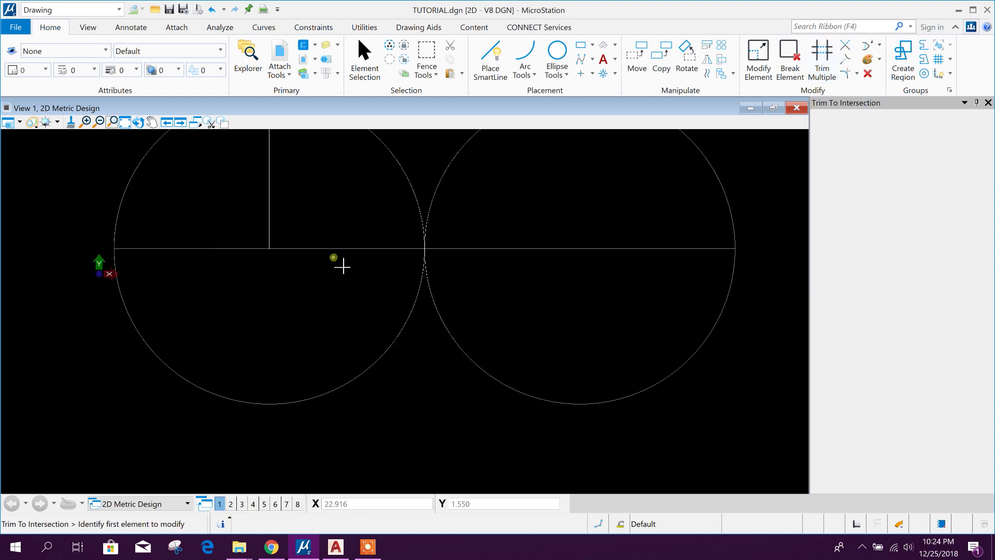
{"action": "left_click", "coordinate": [314, 249]}
{"action": "left_click", "coordinate": [278, 234]}
{"action": "scroll", "coordinate": [332, 280], "scroll_direction": "down", "scroll_amount": 2}
{"action": "middle_click_drag", "start_coordinate": [340, 295], "coordinate": [349, 333]}
{"action": "scroll", "coordinate": [327, 310], "scroll_direction": "up", "scroll_amount": 2}
{"action": "scroll", "coordinate": [344, 337], "scroll_direction": "down", "scroll_amount": 2}
{"action": "scroll", "coordinate": [387, 320], "scroll_direction": "up", "scroll_amount": 2}
{"action": "middle_click_drag", "start_coordinate": [490, 300], "coordinate": [505, 325]}
{"action": "scroll", "coordinate": [291, 331], "scroll_direction": "up", "scroll_amount": 2}
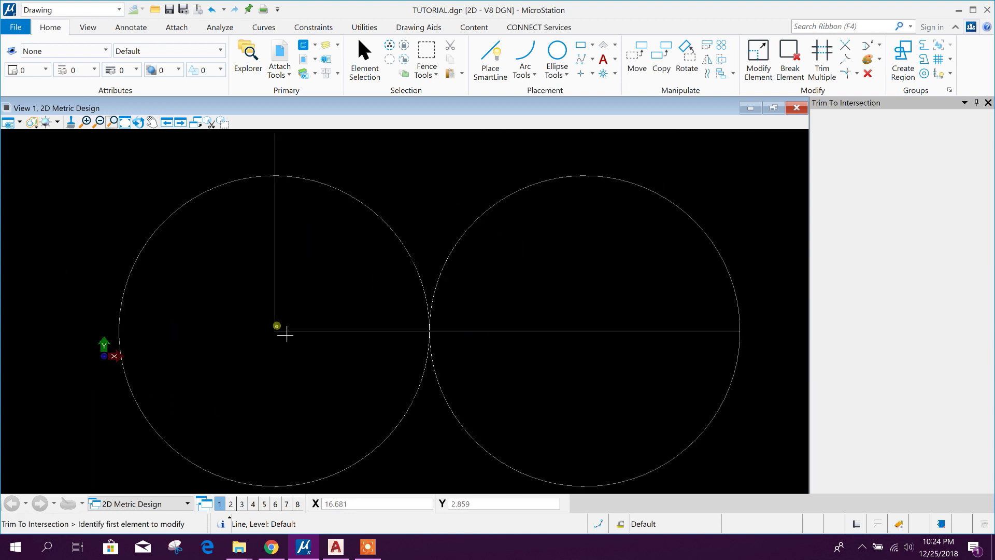
{"action": "scroll", "coordinate": [570, 362], "scroll_direction": "down", "scroll_amount": 2}
{"action": "scroll", "coordinate": [578, 366], "scroll_direction": "up", "scroll_amount": 2}
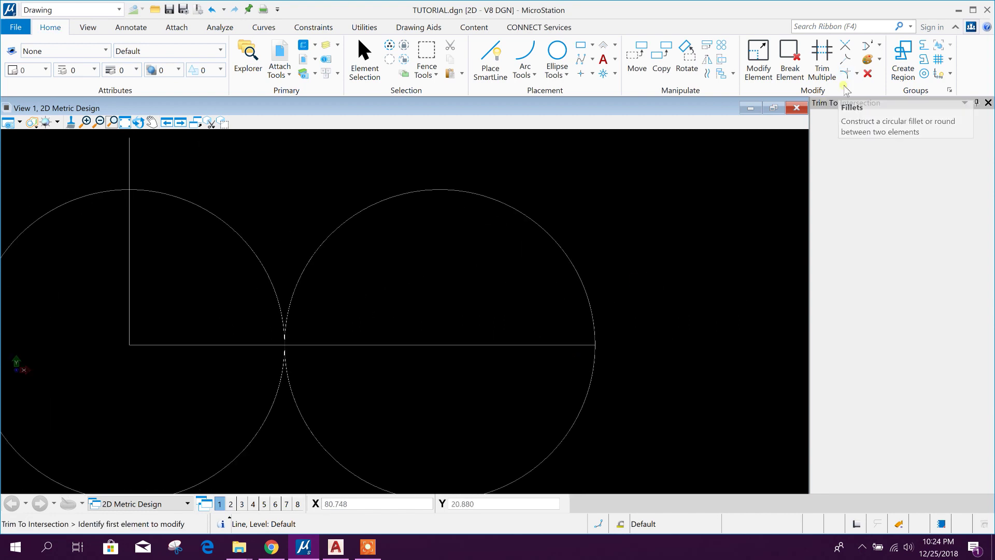
- Construct a circular fillet with radius 1.000 and no truncation between the vertical and horizontal lines at the left circle's centre
{"action": "scroll", "coordinate": [684, 233], "scroll_direction": "down", "scroll_amount": 2}
{"action": "middle_click_drag", "start_coordinate": [684, 233], "coordinate": [577, 311]}
{"action": "left_click", "coordinate": [845, 59]}
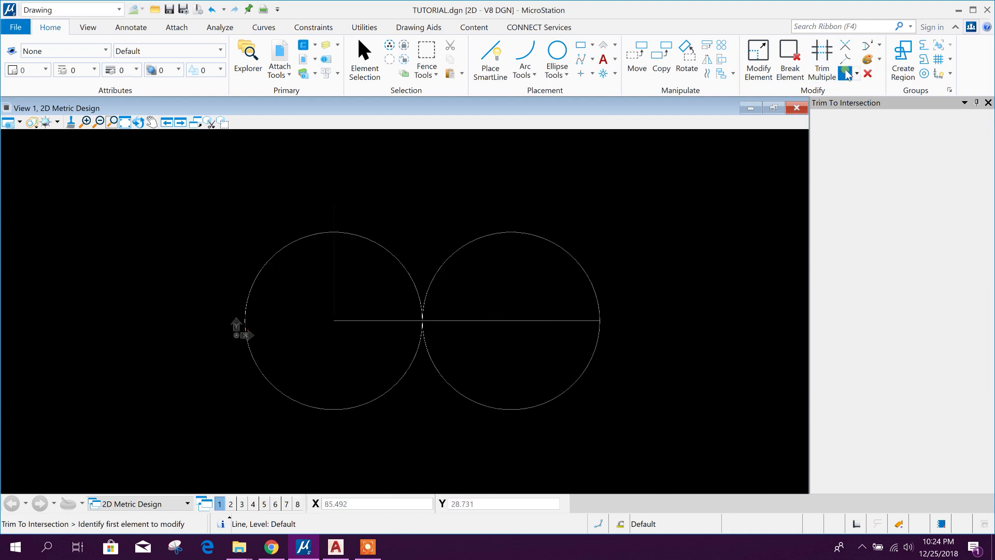
{"action": "scroll", "coordinate": [394, 295], "scroll_direction": "up", "scroll_amount": 2}
{"action": "left_click", "coordinate": [278, 304]}
{"action": "left_click", "coordinate": [308, 342]}
{"action": "scroll", "coordinate": [278, 356], "scroll_direction": "up", "scroll_amount": 5}
{"action": "scroll", "coordinate": [310, 313], "scroll_direction": "down", "scroll_amount": 3}
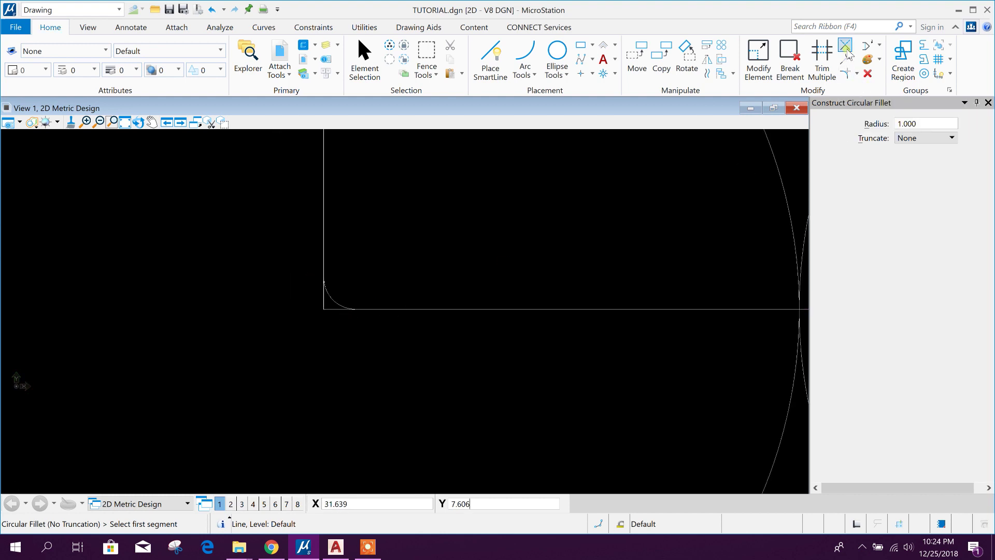
- Trim the horizontal and vertical lines back to the ends of the fillet arc with Trim To Intersection
{"action": "left_click", "coordinate": [848, 54]}
{"action": "scroll", "coordinate": [363, 321], "scroll_direction": "up", "scroll_amount": 5}
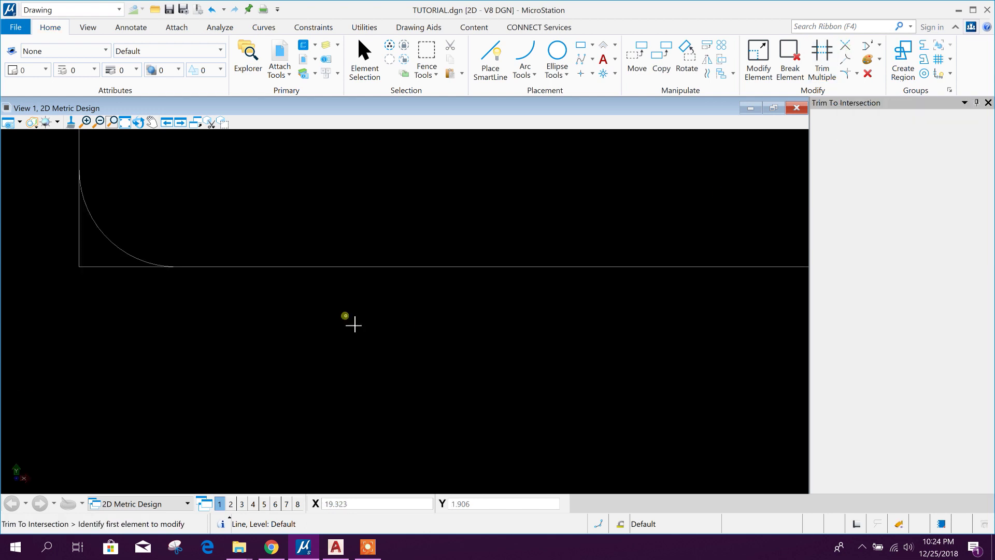
{"action": "left_click", "coordinate": [154, 269]}
{"action": "left_click", "coordinate": [195, 271]}
{"action": "scroll", "coordinate": [264, 329], "scroll_direction": "down", "scroll_amount": 2}
{"action": "scroll", "coordinate": [175, 273], "scroll_direction": "up", "scroll_amount": 2}
{"action": "left_click", "coordinate": [168, 268]}
{"action": "left_click", "coordinate": [156, 201]}
{"action": "scroll", "coordinate": [238, 236], "scroll_direction": "down", "scroll_amount": 5}
{"action": "scroll", "coordinate": [268, 338], "scroll_direction": "up", "scroll_amount": 2}
{"action": "scroll", "coordinate": [340, 335], "scroll_direction": "down", "scroll_amount": 3}
{"action": "middle_click_drag", "start_coordinate": [424, 327], "coordinate": [377, 317]}
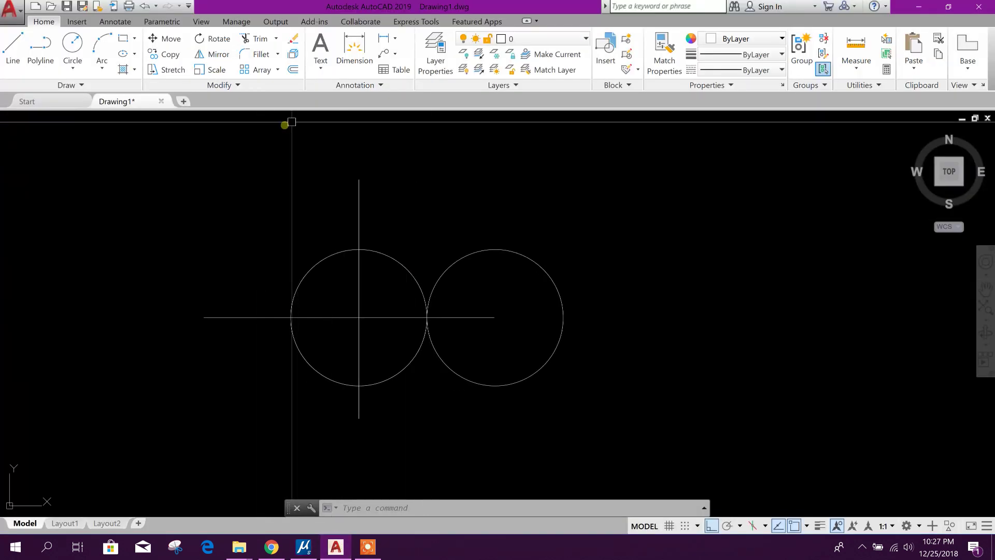
- In the AutoCAD drawing, trim the vertical line's upper end above the left circle, using that circle as cutting edge
{"action": "left_click", "coordinate": [256, 40]}
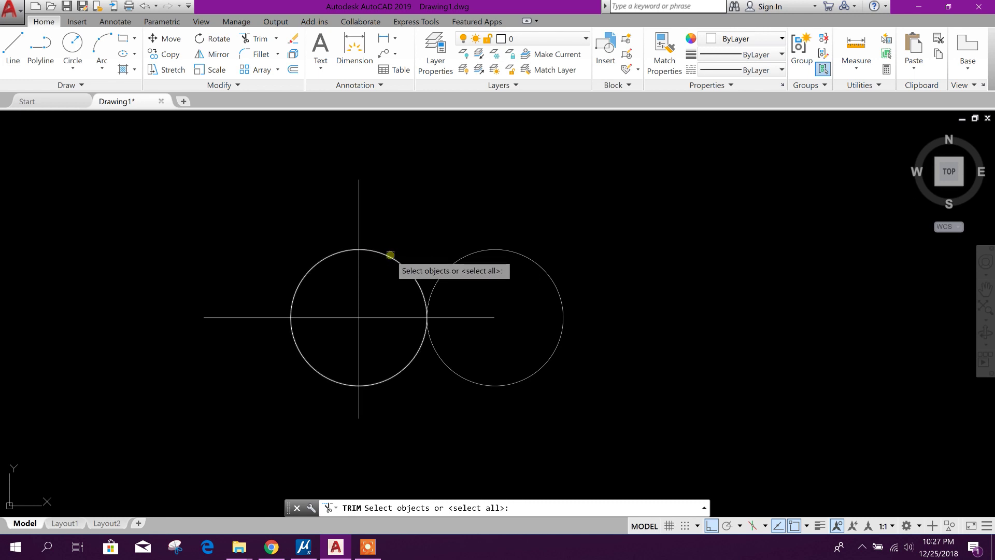
{"action": "left_click", "coordinate": [390, 255]}
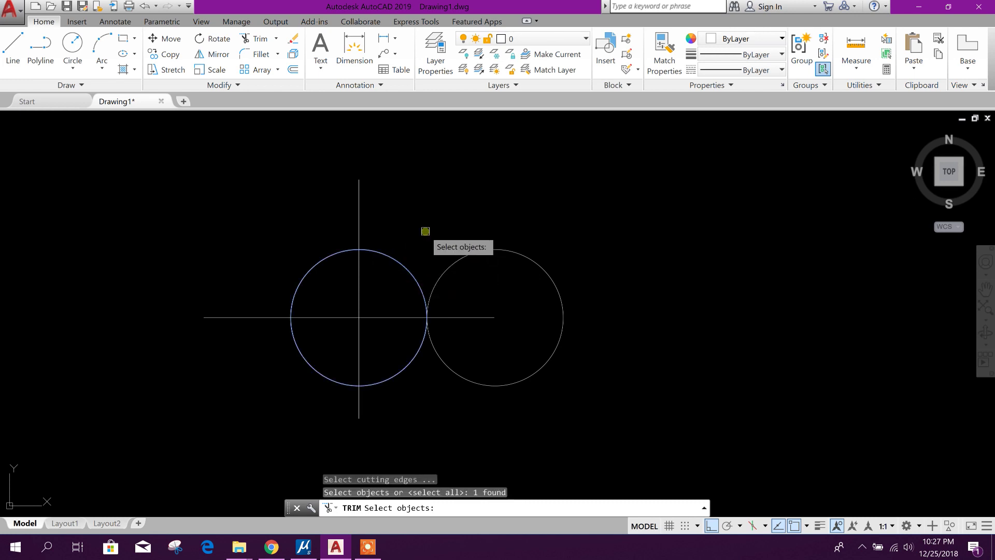
{"action": "key", "text": "Return"}
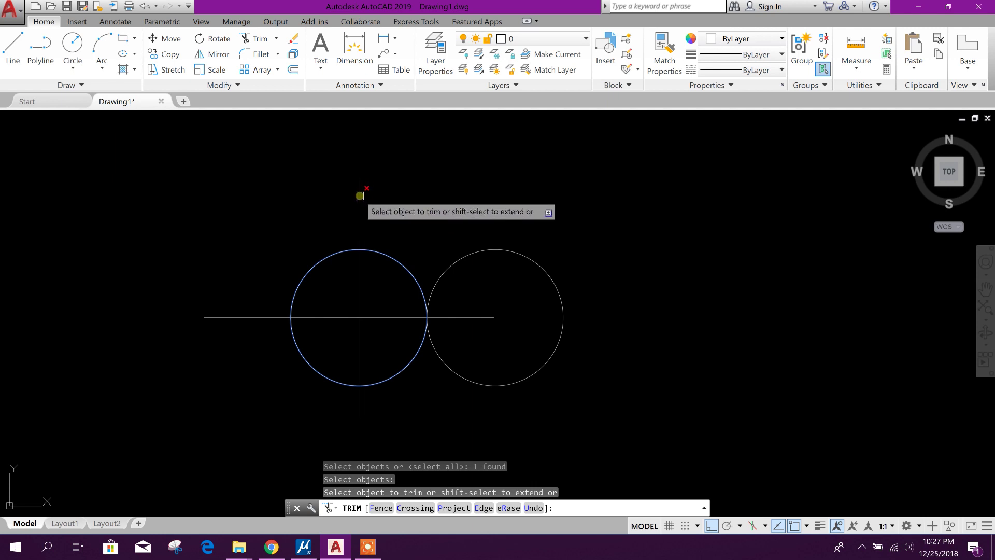
{"action": "left_click", "coordinate": [359, 195]}
{"action": "middle_click_drag", "start_coordinate": [419, 211], "coordinate": [432, 194]}
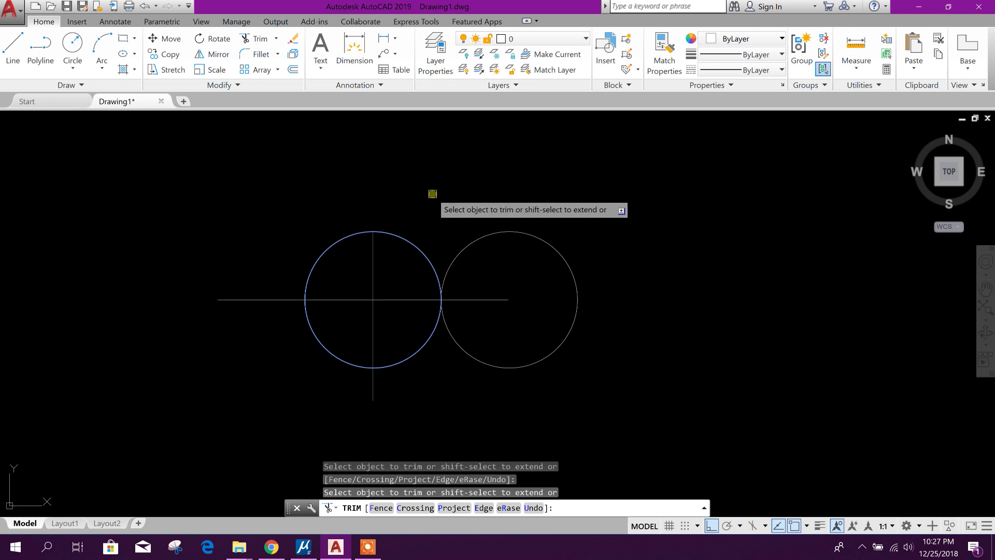
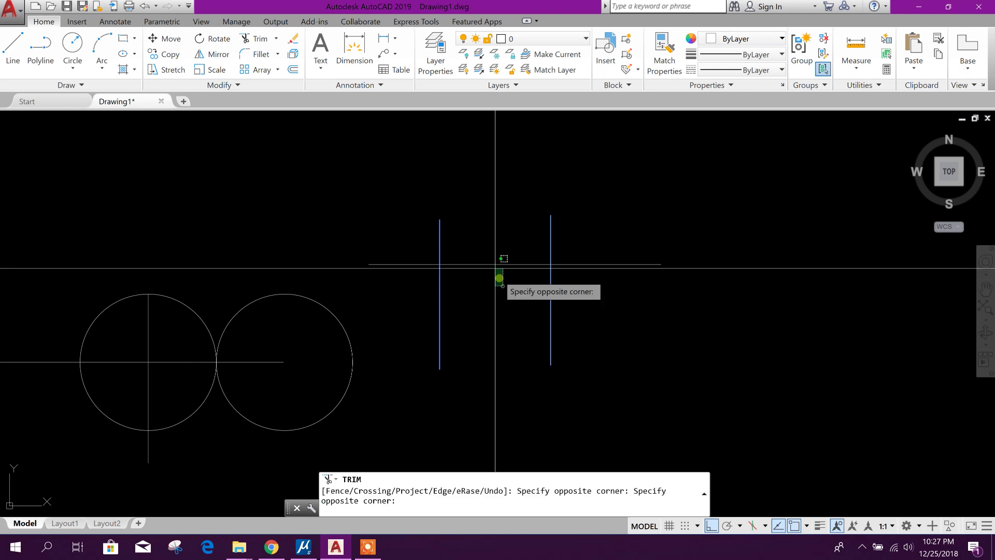
- Trim away the horizontal line's segment between the two vertical lines and end the Trim command
{"action": "left_click", "coordinate": [493, 231]}
{"action": "middle_click_drag", "start_coordinate": [519, 316], "coordinate": [520, 278]}
{"action": "key", "text": "Escape"}
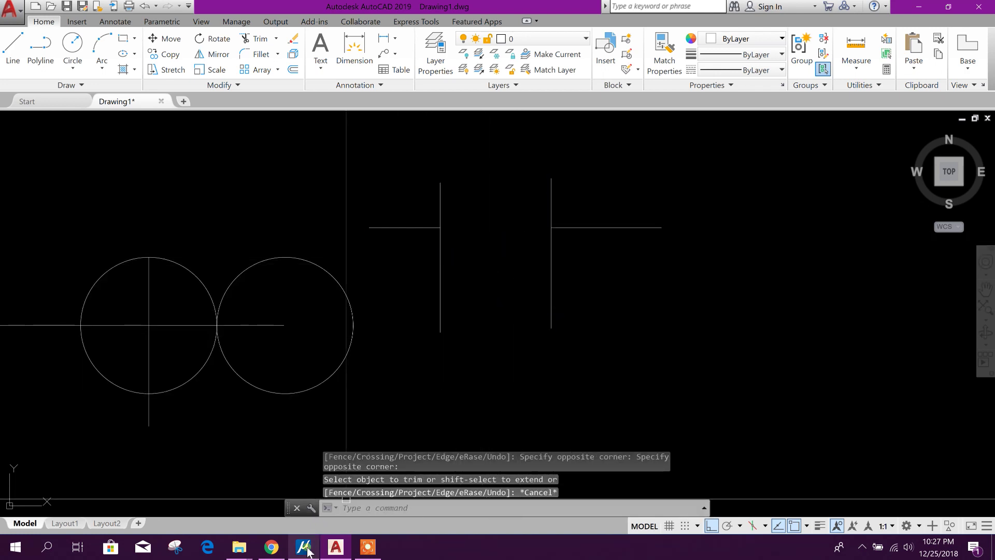
- Switch to MicroStation and draw two separate parallel vertical SmartLines between the right circle and the existing vertical line
{"action": "key", "text": "alt+Tab"}
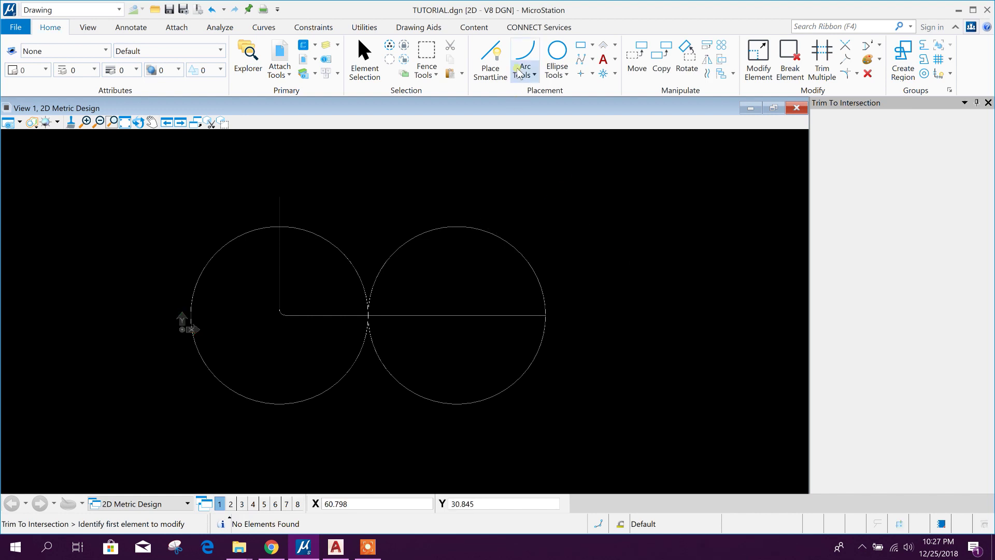
{"action": "left_click", "coordinate": [490, 60]}
{"action": "middle_click_drag", "start_coordinate": [644, 262], "coordinate": [563, 275]}
{"action": "left_click", "coordinate": [544, 215]}
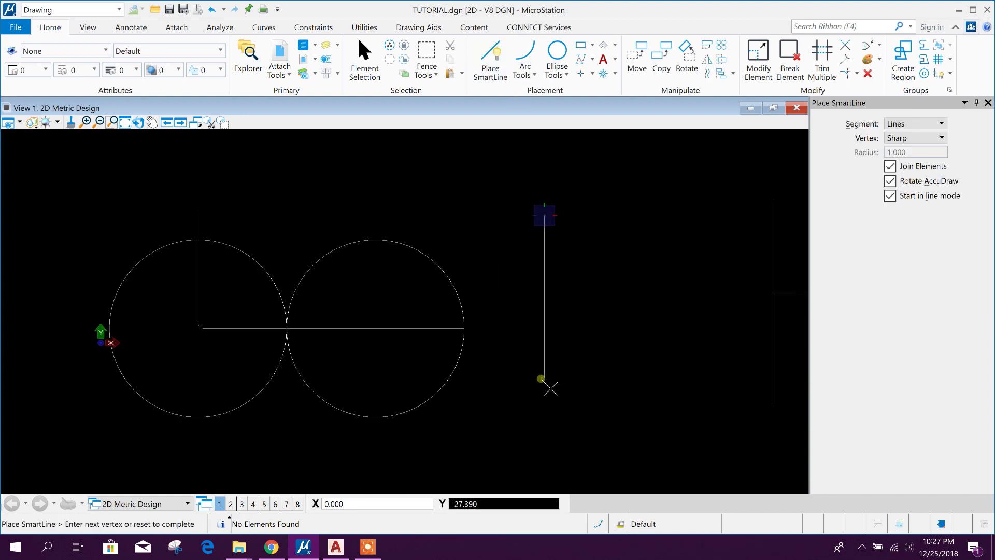
{"action": "left_click", "coordinate": [545, 387]}
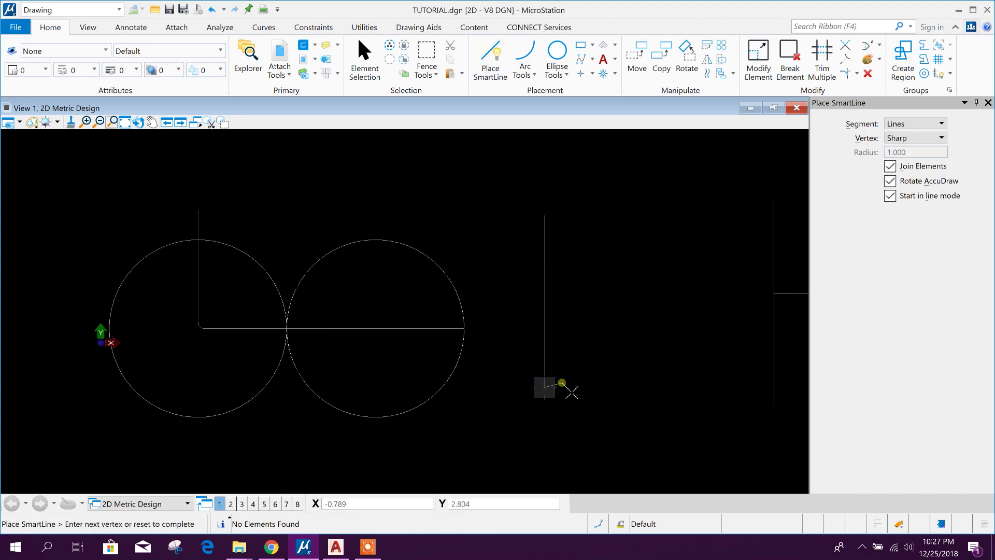
{"action": "right_click", "coordinate": [595, 381]}
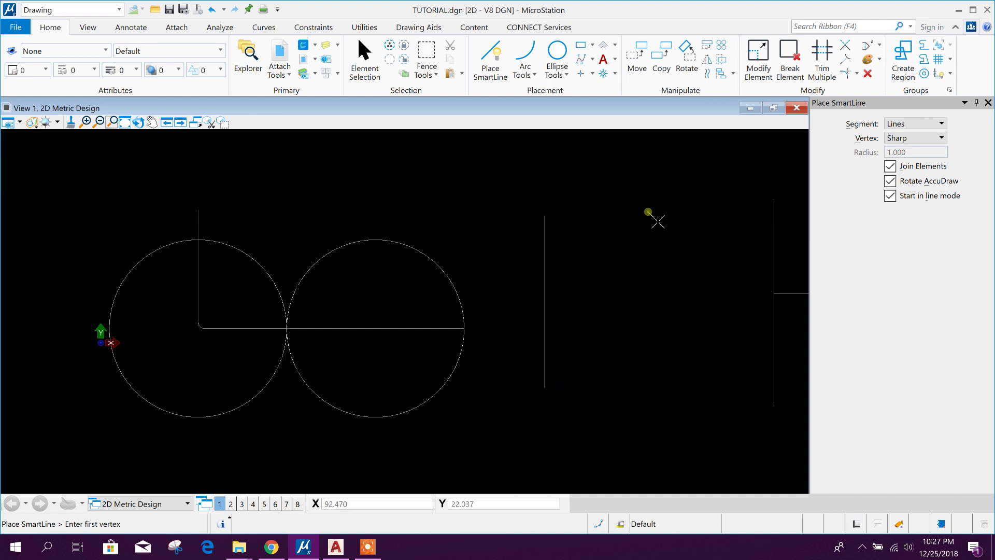
{"action": "left_click", "coordinate": [649, 212]}
{"action": "left_click", "coordinate": [648, 380]}
{"action": "right_click", "coordinate": [647, 382]}
{"action": "middle_click_drag", "start_coordinate": [642, 337], "coordinate": [546, 320]}
{"action": "scroll", "coordinate": [539, 306], "scroll_direction": "up", "scroll_amount": 2}
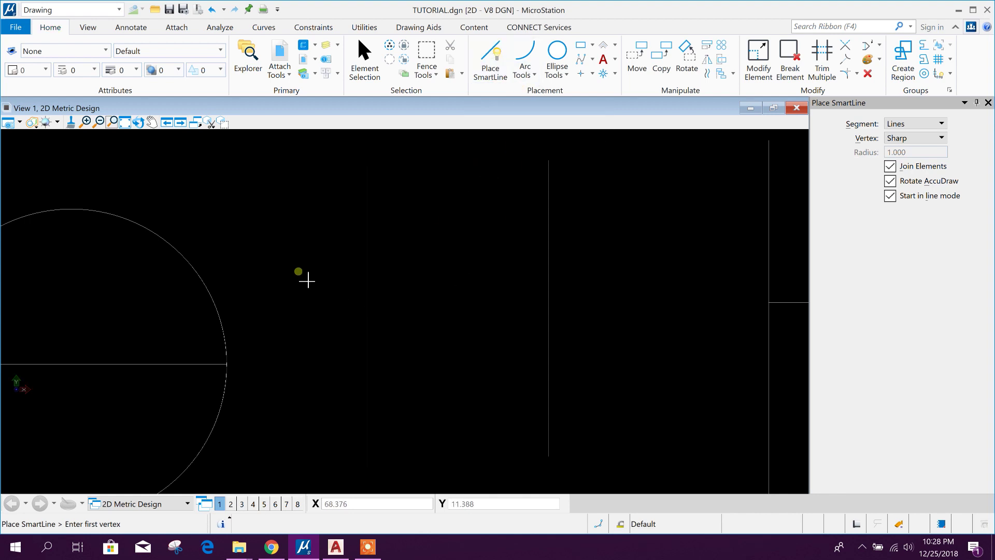
- Draw a horizontal SmartLine that crosses both new vertical lines and extends past each of them
{"action": "left_click", "coordinate": [292, 257]}
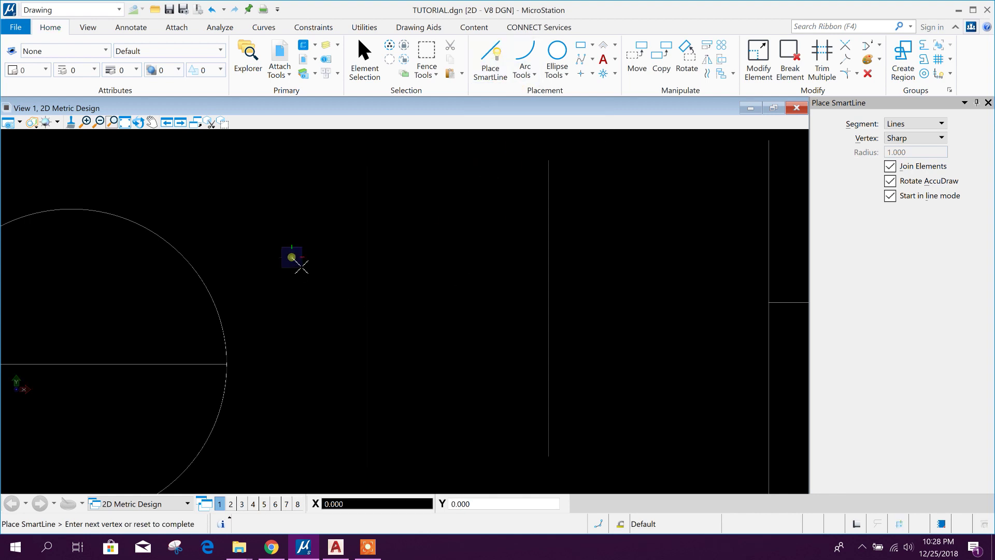
{"action": "left_click", "coordinate": [605, 266]}
{"action": "right_click", "coordinate": [605, 266]}
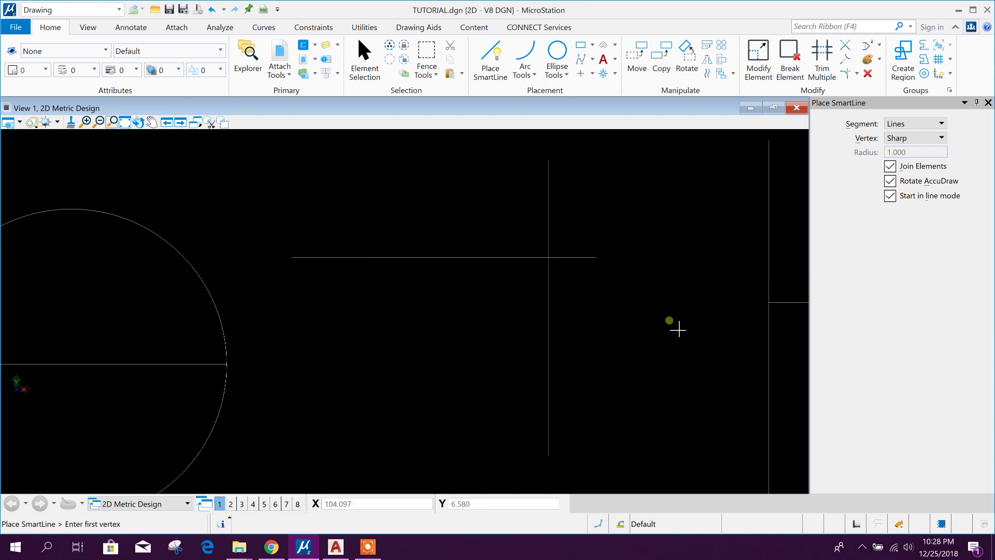
{"action": "key", "text": "Escape"}
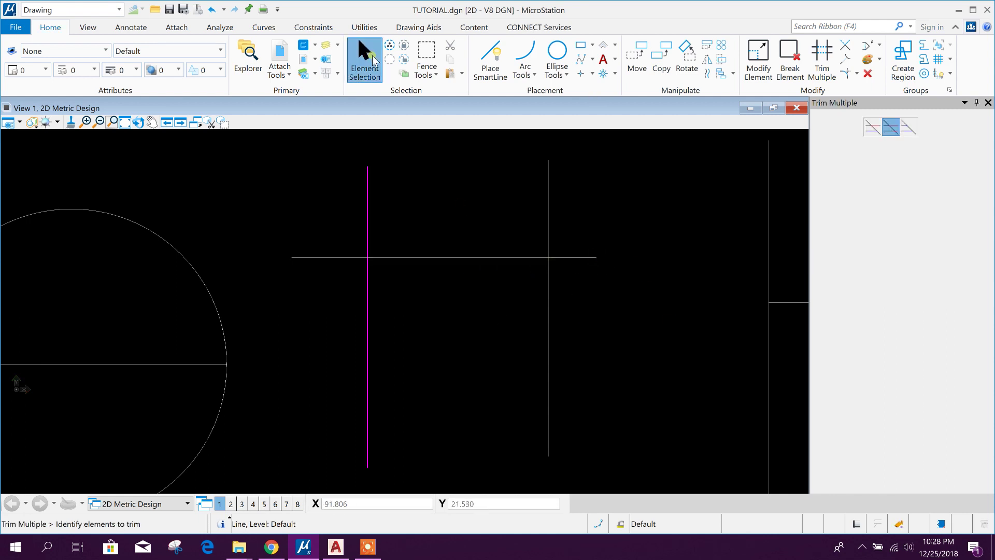
- Use Trim Multiple with both vertical lines as cutting elements to remove the horizontal segment between them, and undo the trim
{"action": "left_click_drag", "start_coordinate": [595, 285], "coordinate": [357, 288]}
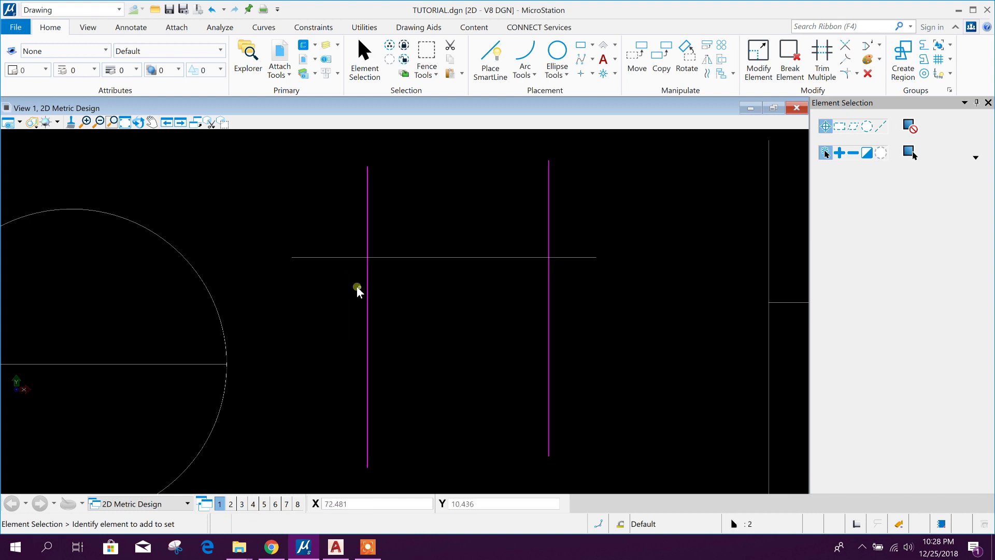
{"action": "left_click", "coordinate": [822, 57]}
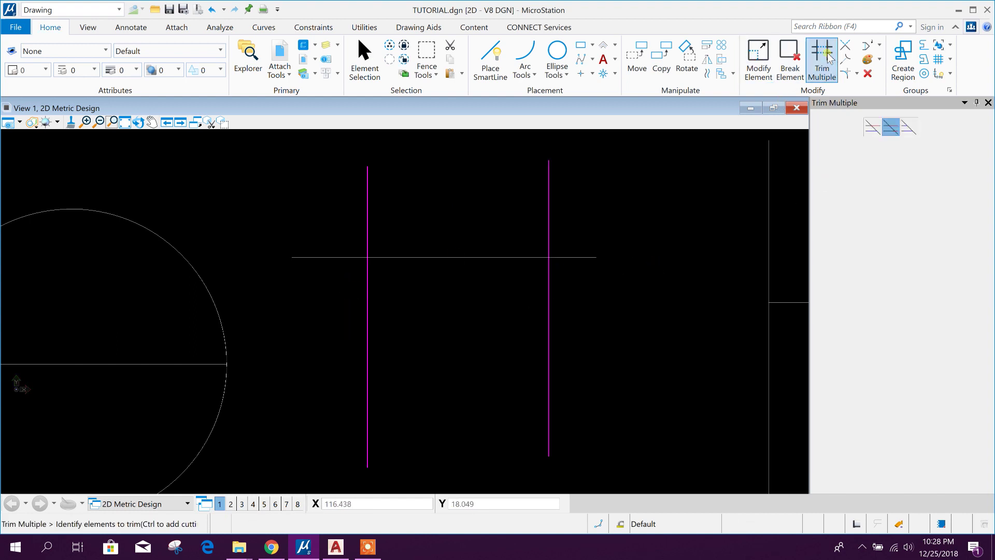
{"action": "left_click", "coordinate": [474, 259]}
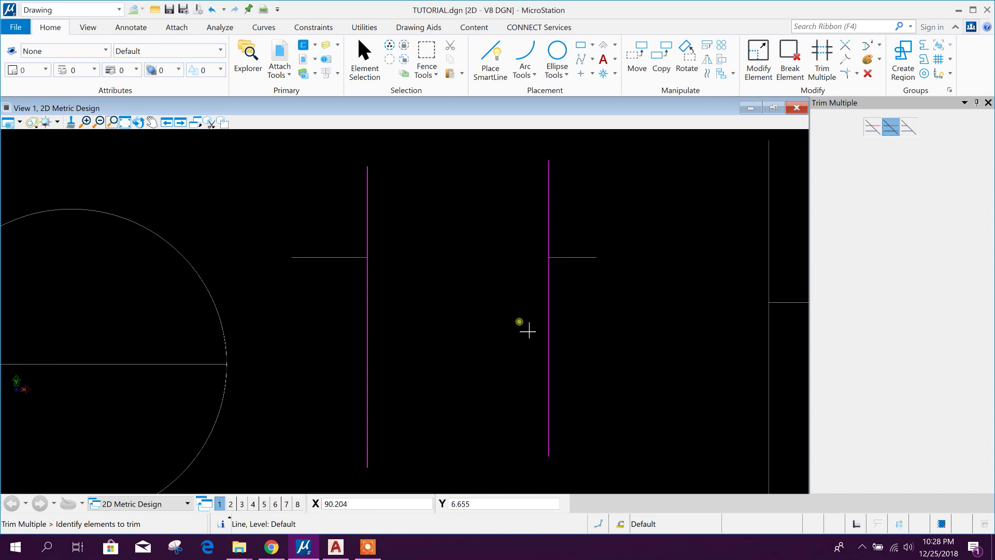
{"action": "left_click", "coordinate": [214, 10]}
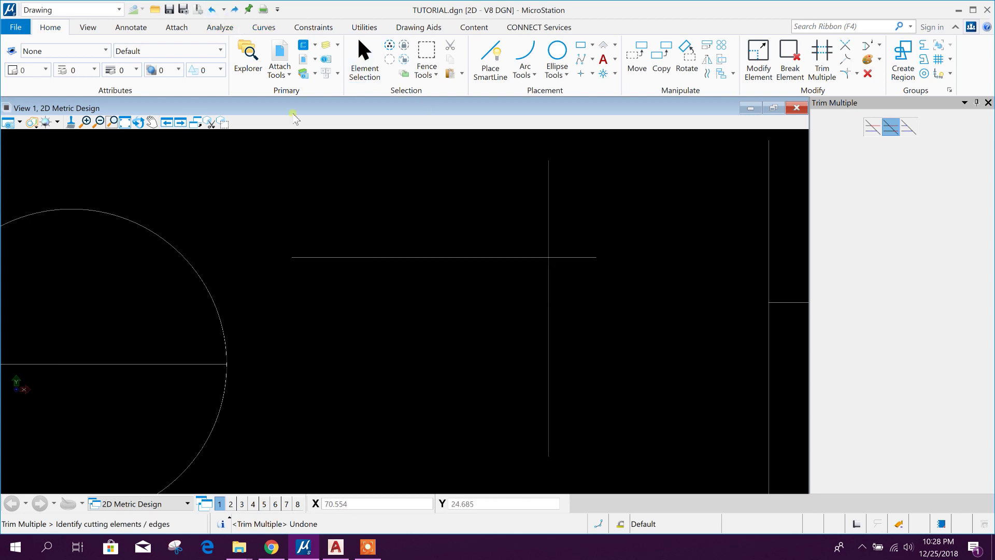
- Select both vertical lines as cutting elements and cut out the horizontal line's middle segment with Trim Multiple
{"action": "left_click", "coordinate": [364, 58]}
{"action": "left_click_drag", "start_coordinate": [594, 367], "coordinate": [347, 286]}
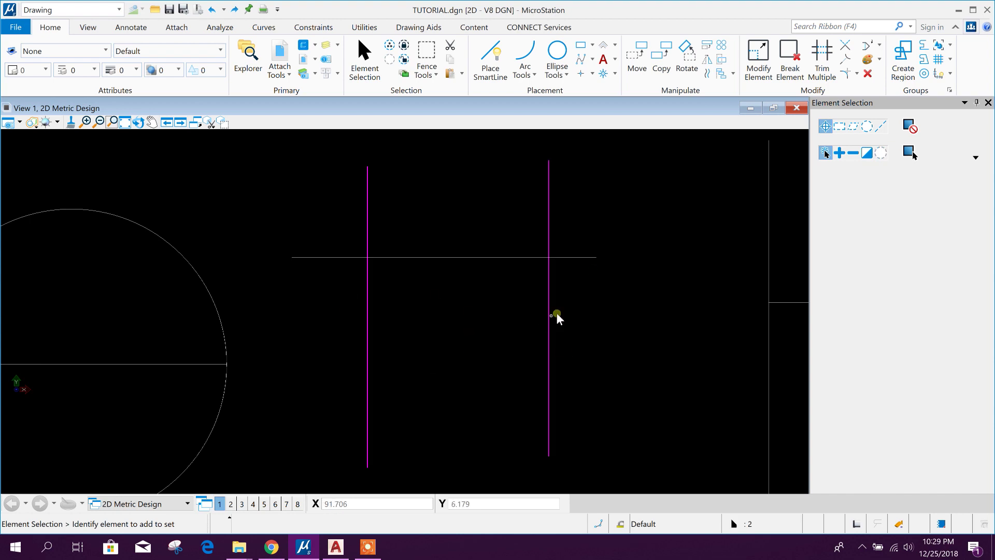
{"action": "left_click", "coordinate": [822, 60]}
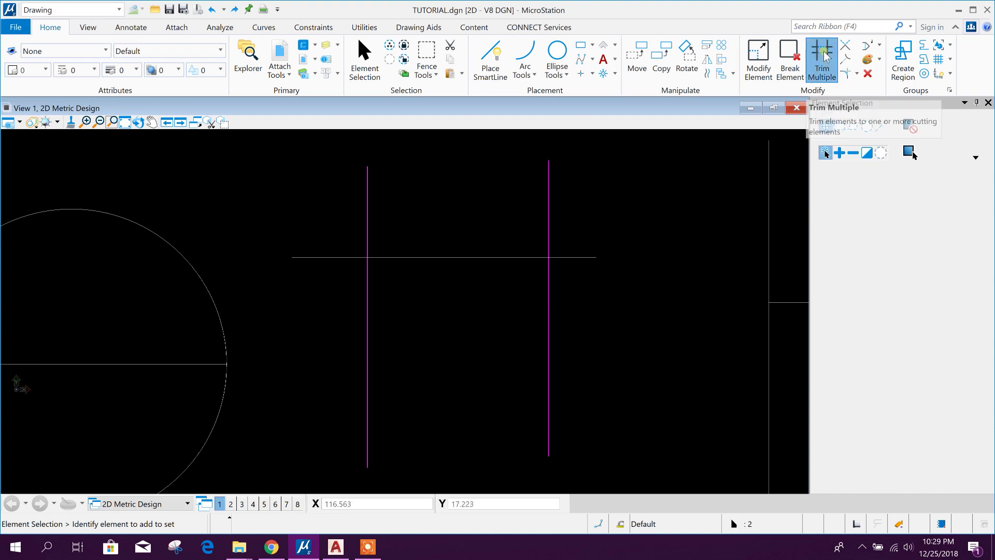
{"action": "left_click", "coordinate": [486, 263]}
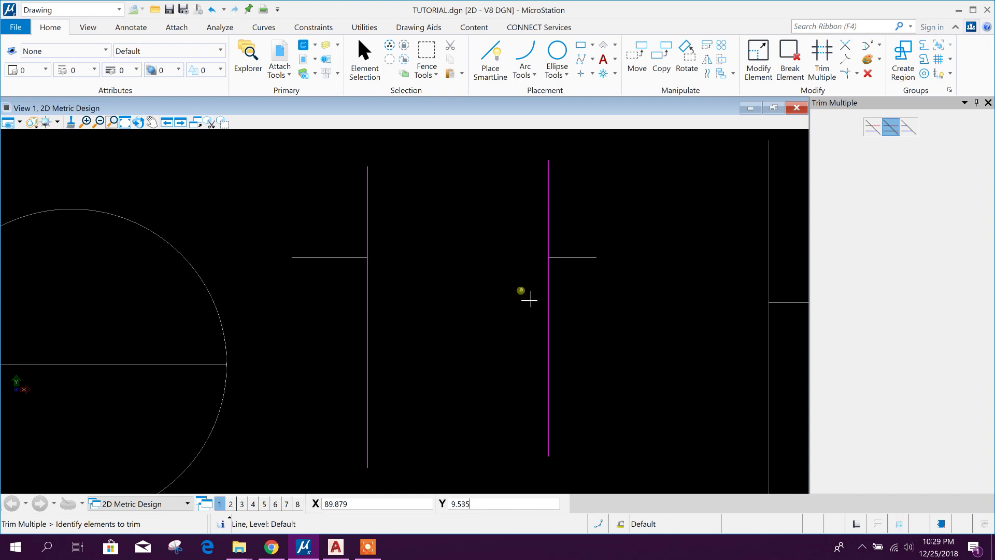
{"action": "right_click", "coordinate": [520, 256]}
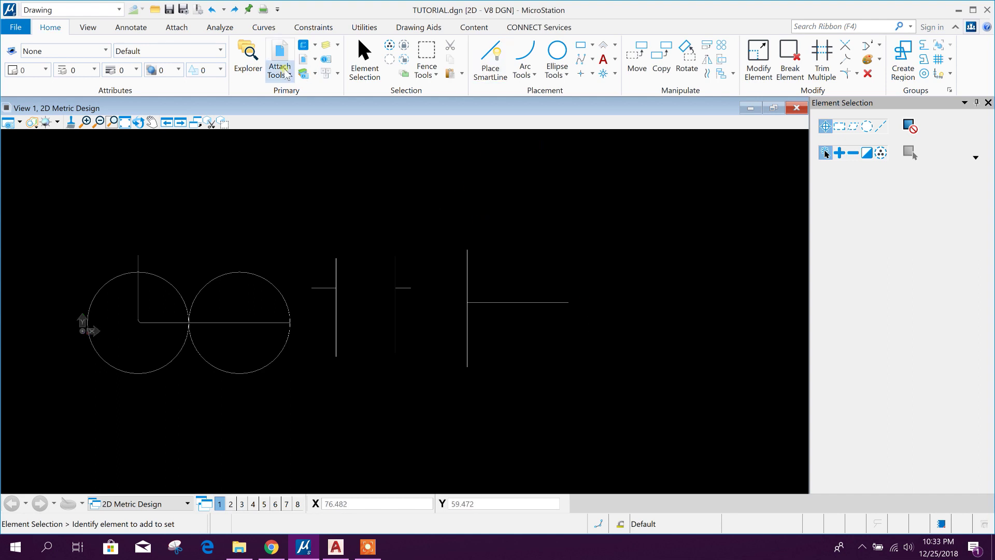
- Draw a horizontal SmartLine rightward from the rightmost vertical line, below the existing horizontal line and slightly longer than it
{"action": "left_click", "coordinate": [485, 71]}
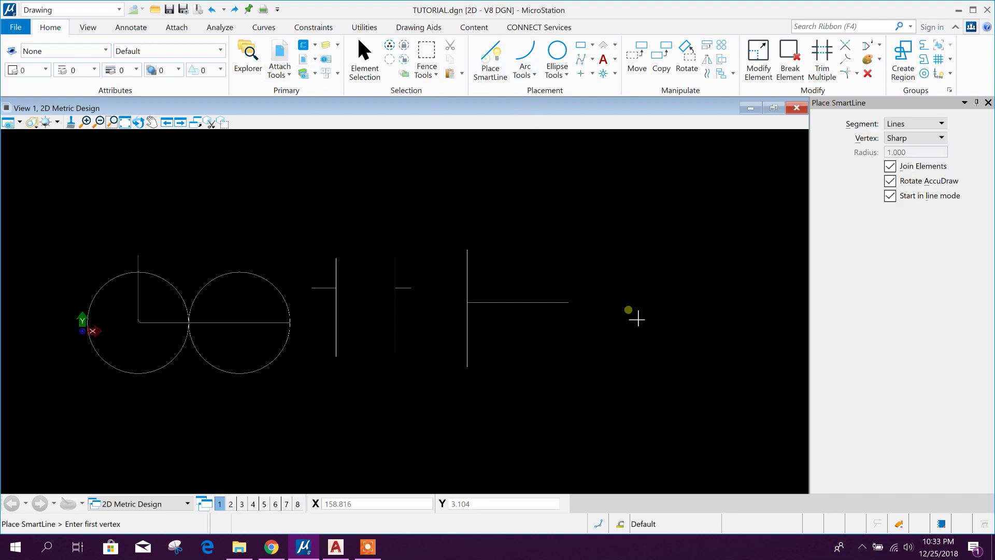
{"action": "left_click", "coordinate": [474, 358]}
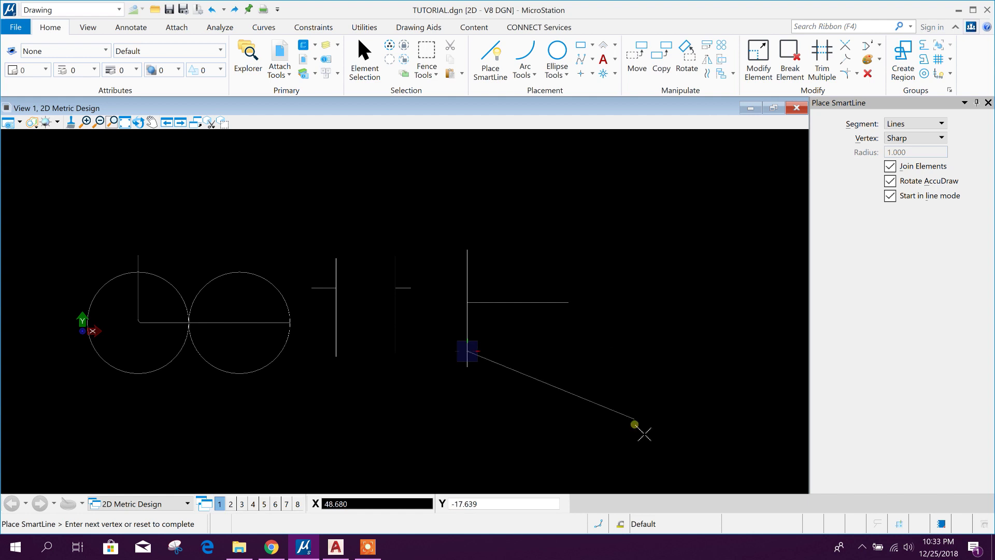
{"action": "left_click", "coordinate": [595, 351]}
{"action": "right_click", "coordinate": [596, 350]}
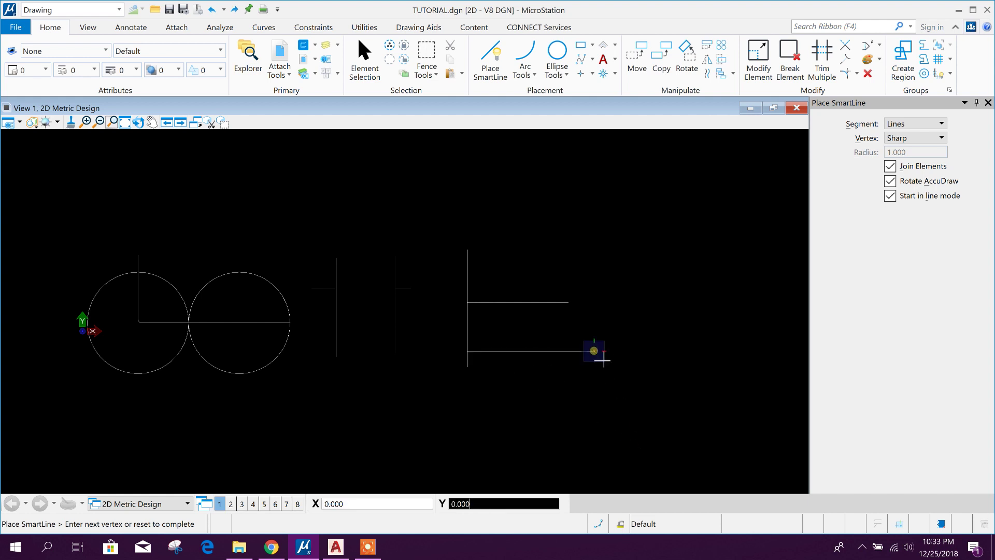
- Stretch the two horizontal lines 25 to the right with a fence block around their right ends
{"action": "scroll", "coordinate": [655, 391], "scroll_direction": "up", "scroll_amount": 3}
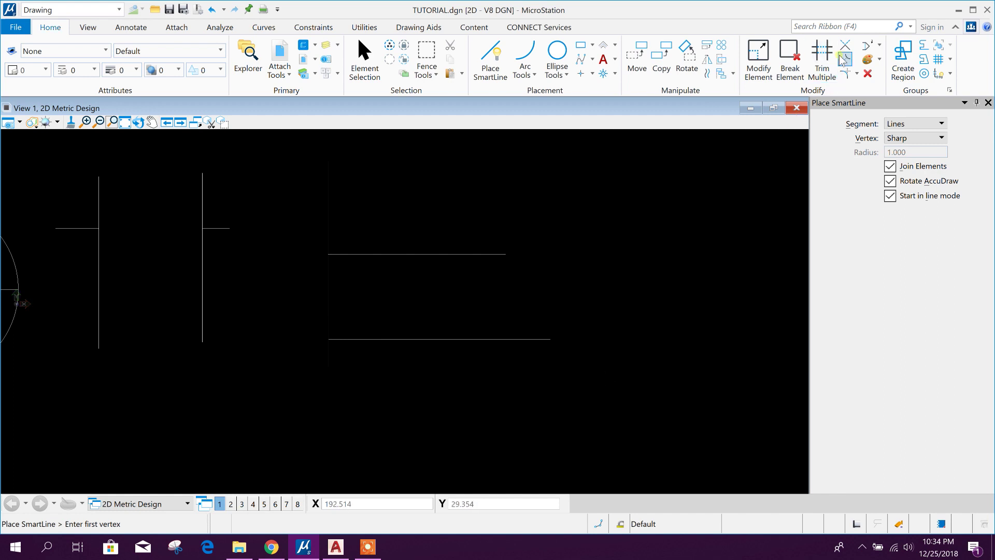
{"action": "left_click", "coordinate": [722, 61]}
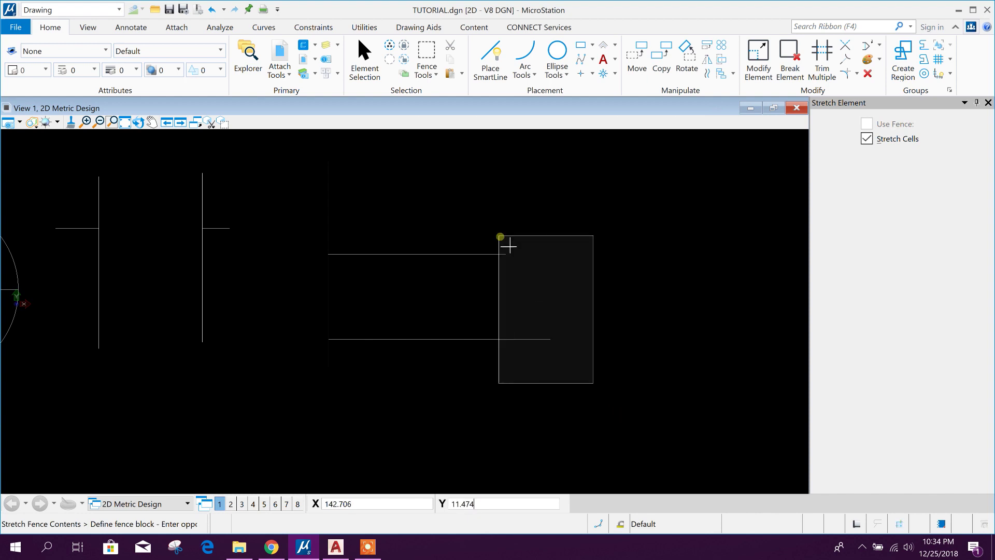
{"action": "left_click", "coordinate": [482, 214]}
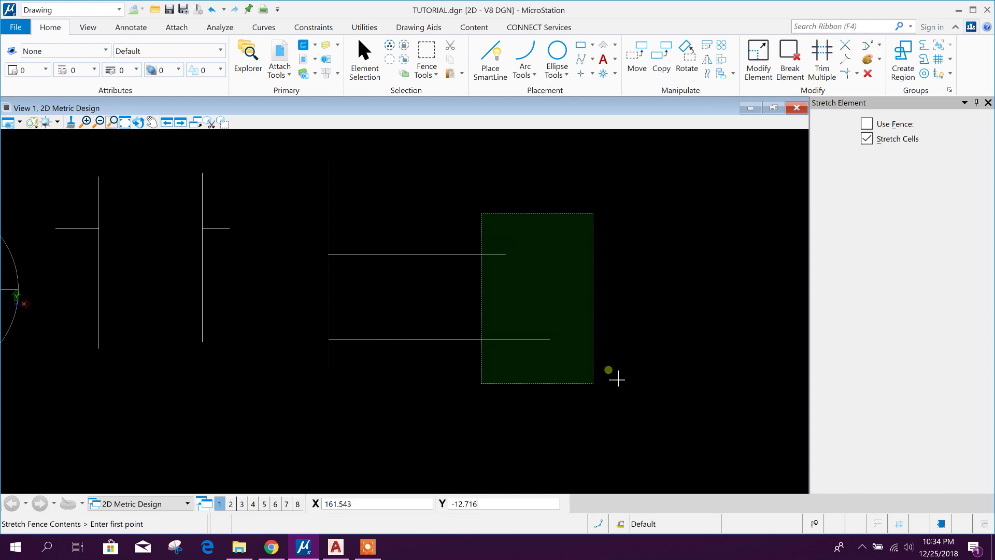
{"action": "left_click", "coordinate": [533, 373]}
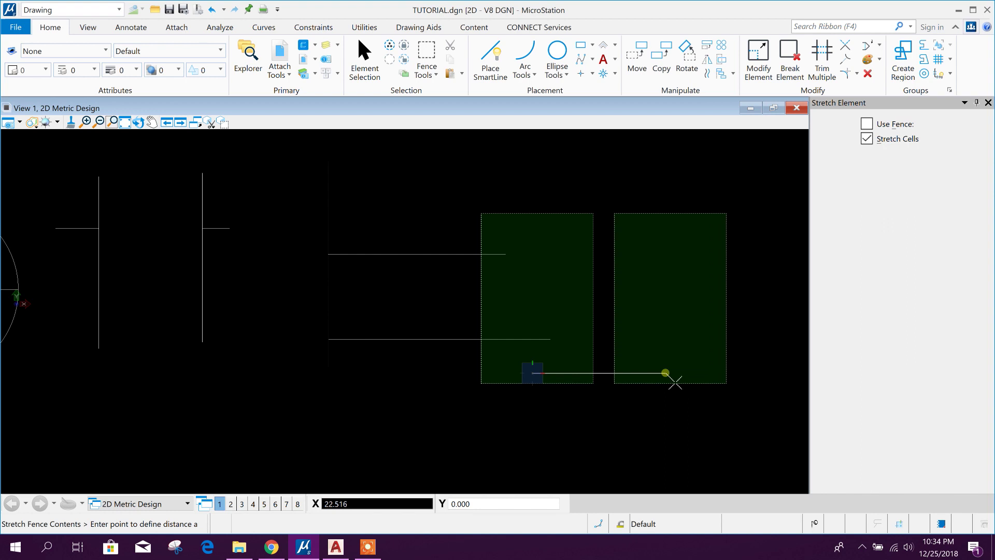
{"action": "type", "text": "25"}
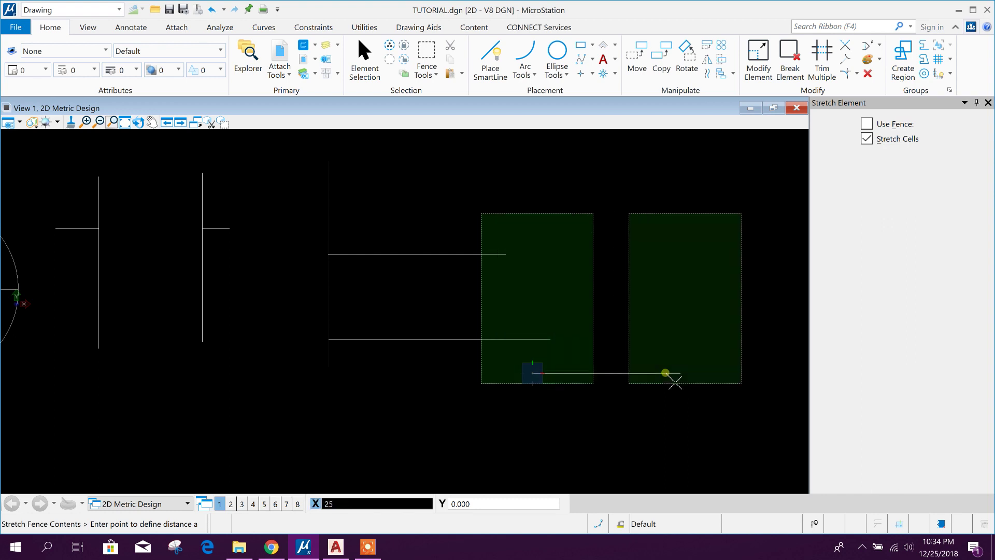
{"action": "key", "text": "Tab"}
{"action": "left_click", "coordinate": [693, 384]}
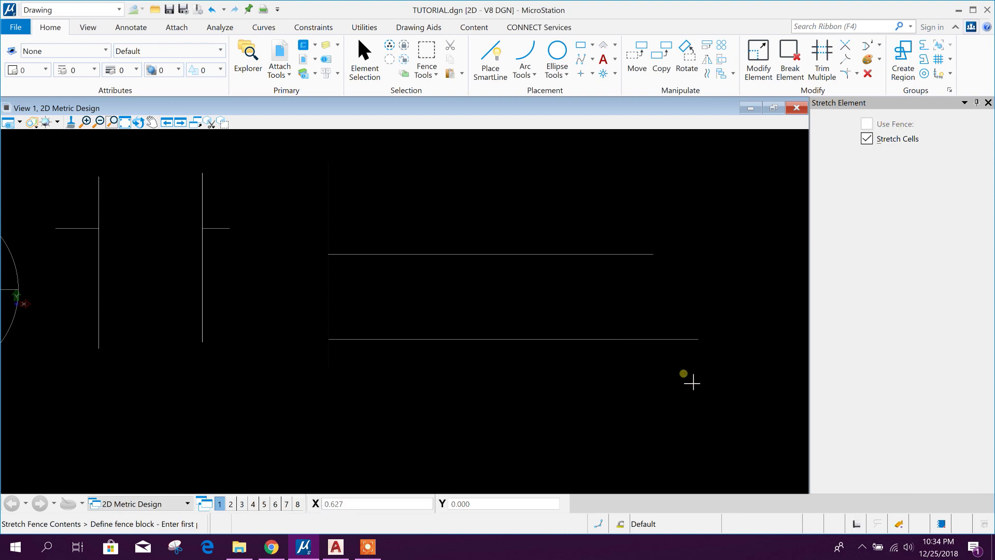
{"action": "middle_click_drag", "start_coordinate": [676, 293], "coordinate": [602, 315]}
{"action": "scroll", "coordinate": [626, 333], "scroll_direction": "down", "scroll_amount": 1}
{"action": "scroll", "coordinate": [599, 328], "scroll_direction": "up", "scroll_amount": 1}
{"action": "scroll", "coordinate": [599, 329], "scroll_direction": "down", "scroll_amount": 1}
{"action": "scroll", "coordinate": [607, 323], "scroll_direction": "up", "scroll_amount": 1}
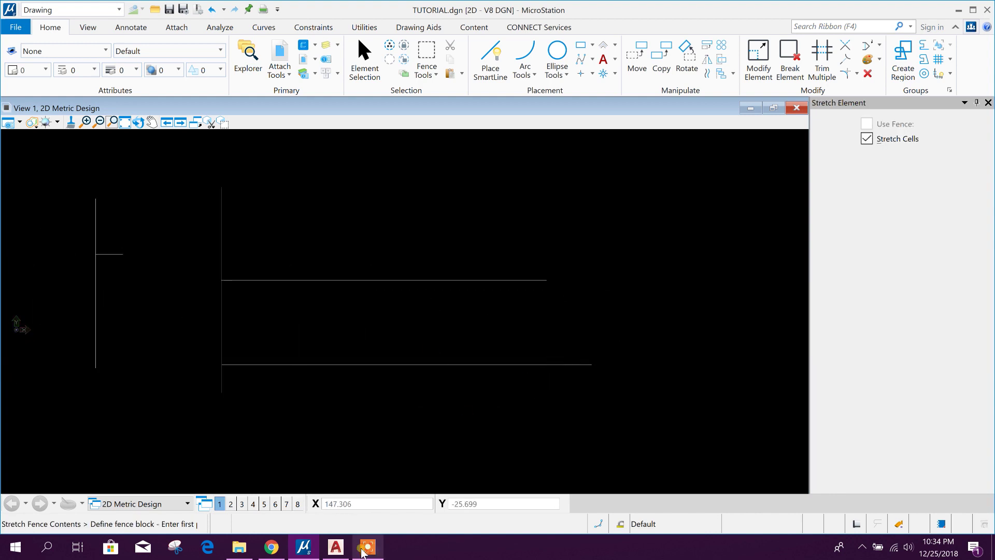
- Switch to AutoCAD and draw a horizontal line rightward from the rightmost vertical line, below the existing horizontal one
{"action": "left_click", "coordinate": [336, 546]}
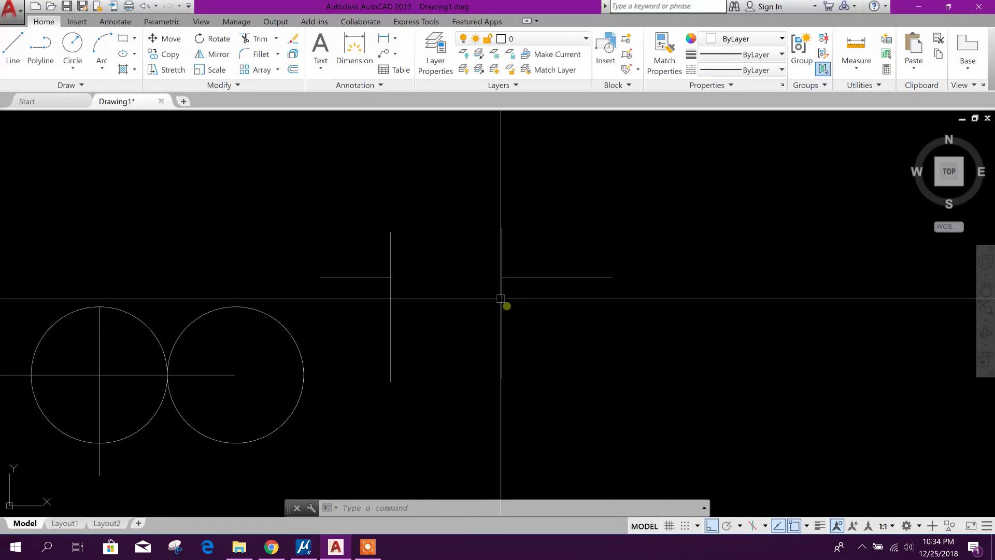
{"action": "left_click", "coordinate": [18, 50]}
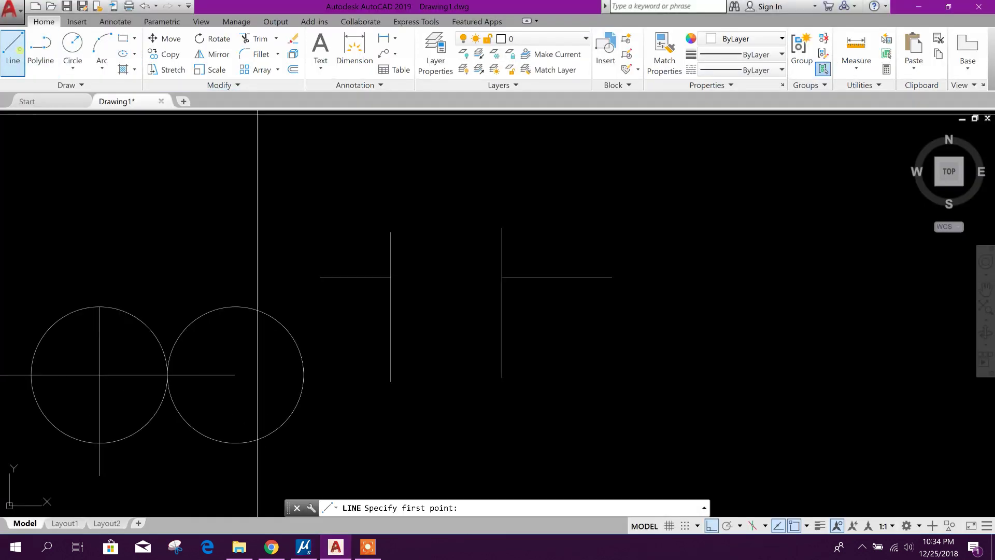
{"action": "left_click", "coordinate": [501, 327]}
{"action": "left_click", "coordinate": [616, 329]}
{"action": "key", "text": "Escape"}
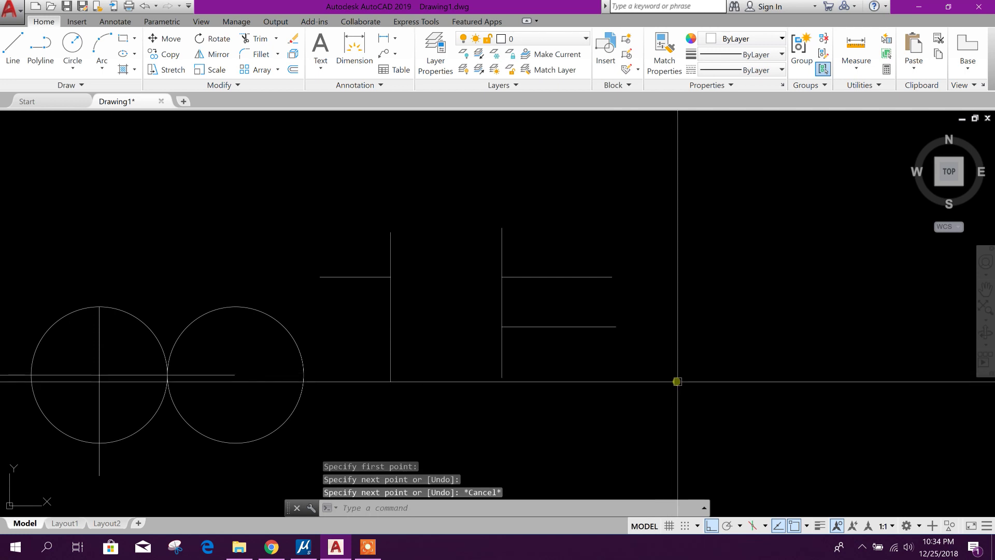
- Select the right ends of both horizontal lines with a crossing window and stretch them 20 to the right
{"action": "left_click", "coordinate": [682, 408]}
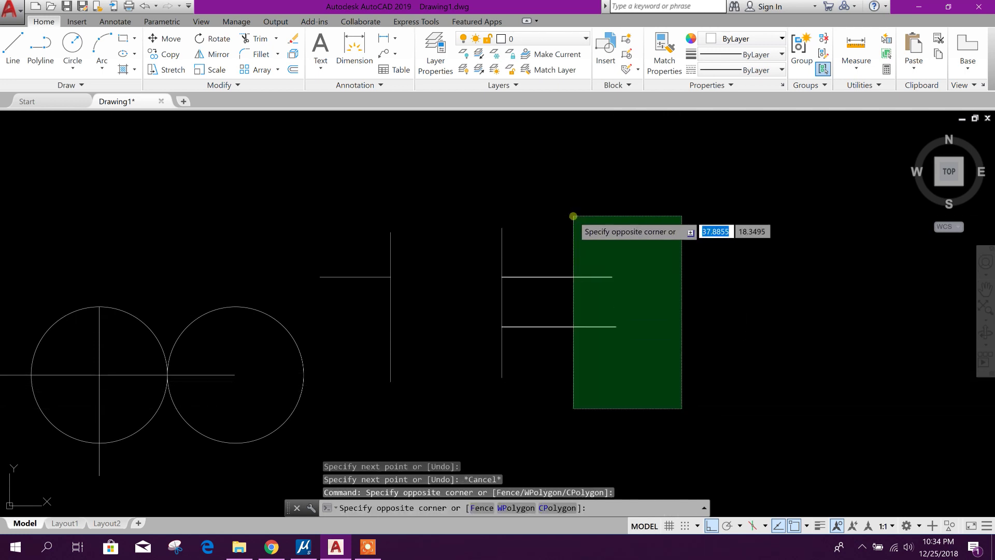
{"action": "left_click", "coordinate": [583, 256]}
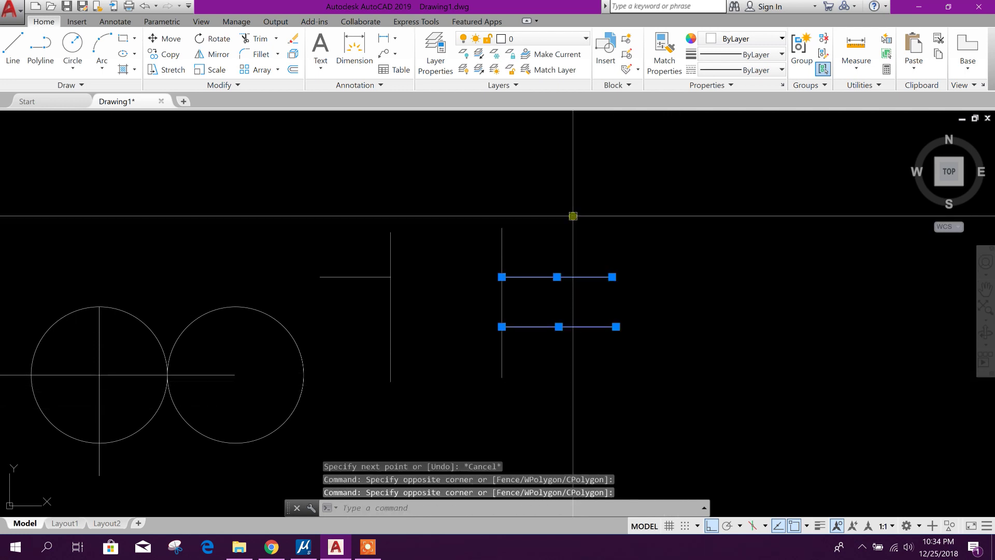
{"action": "left_click", "coordinate": [168, 71]}
{"action": "left_click", "coordinate": [562, 219]}
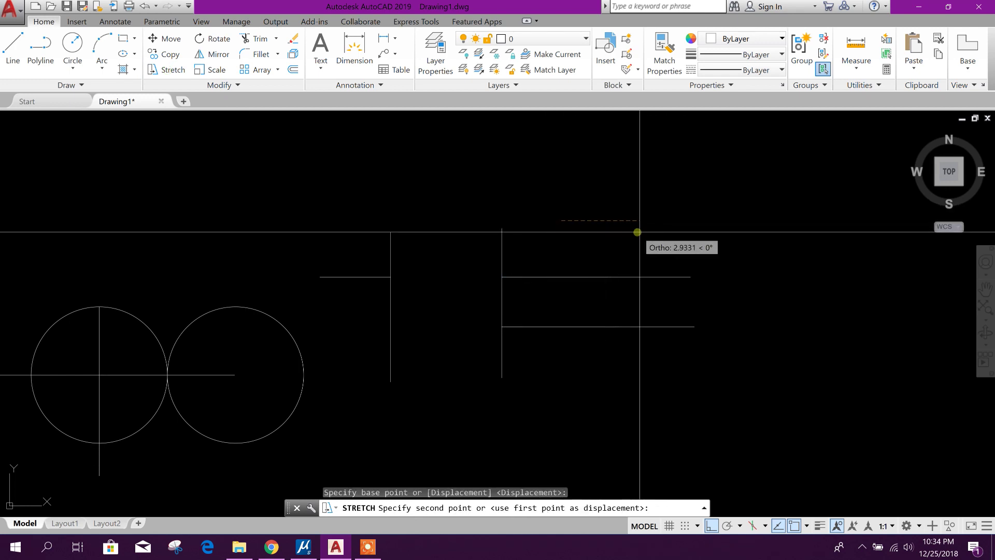
{"action": "type", "text": "20"}
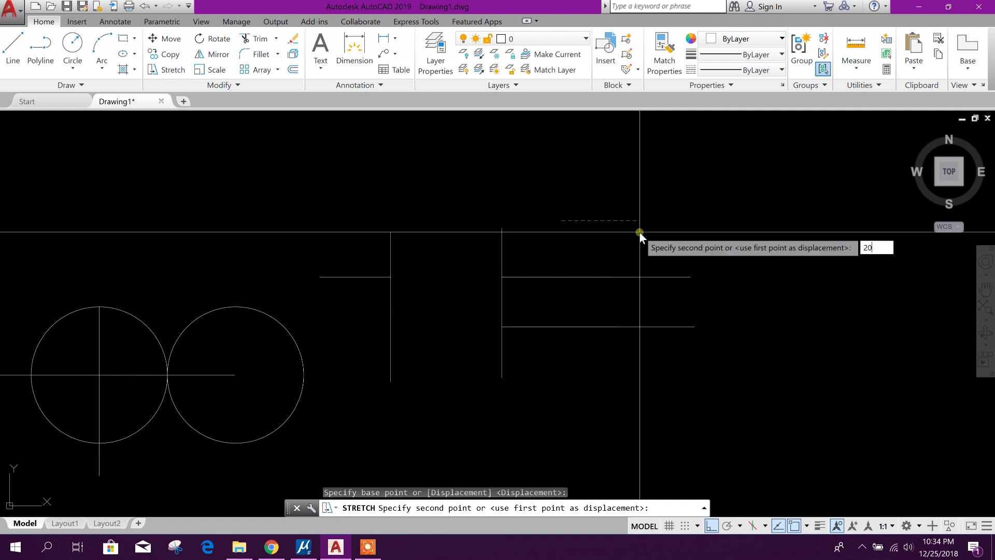
{"action": "key", "text": "Return"}
{"action": "scroll", "coordinate": [381, 311], "scroll_direction": "down", "scroll_amount": 8}
{"action": "scroll", "coordinate": [462, 244], "scroll_direction": "up", "scroll_amount": 6}
{"action": "middle_click_drag", "start_coordinate": [502, 269], "coordinate": [343, 295]}
{"action": "middle_click_drag", "start_coordinate": [443, 307], "coordinate": [534, 306]}
{"action": "key", "text": "Escape"}
{"action": "scroll", "coordinate": [522, 326], "scroll_direction": "down", "scroll_amount": 4}
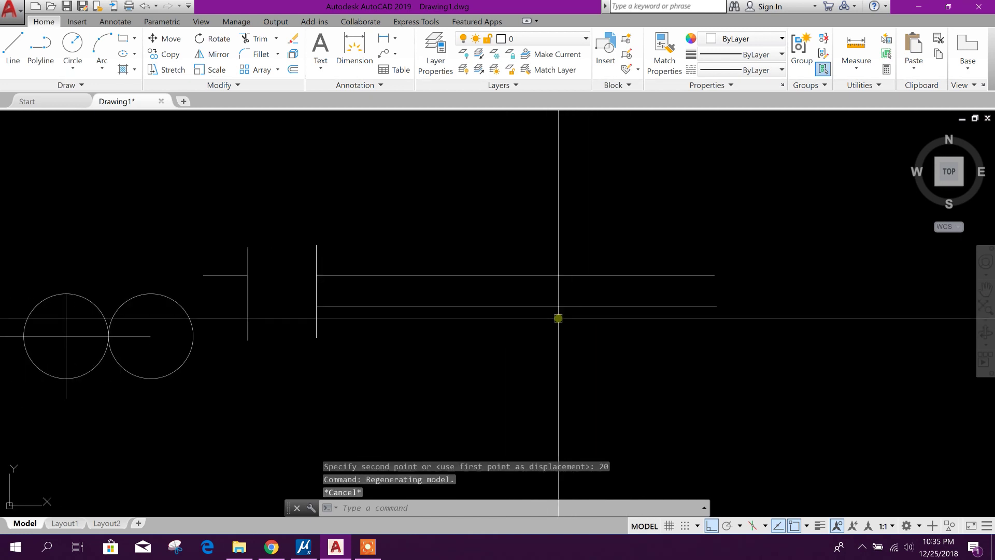
{"action": "scroll", "coordinate": [515, 336], "scroll_direction": "up", "scroll_amount": 4}
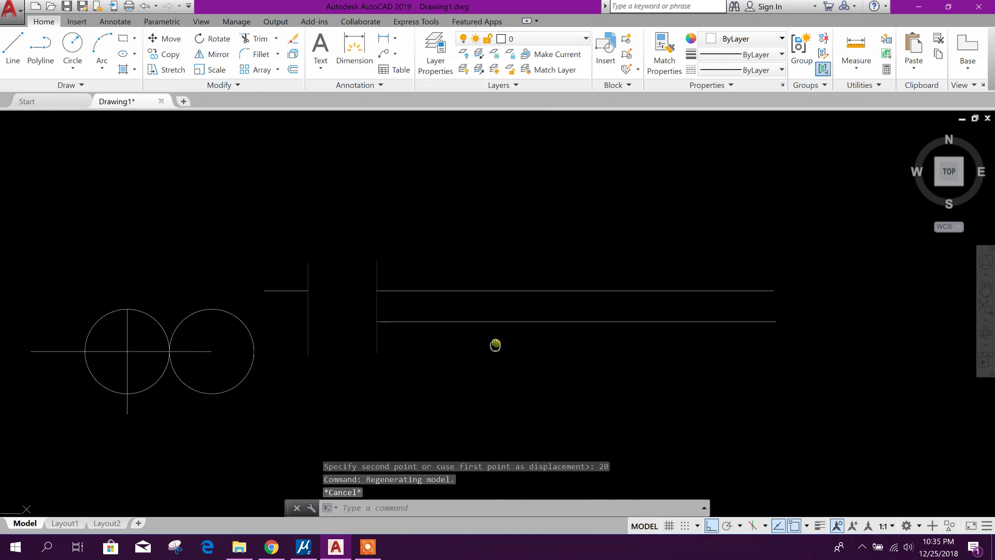
{"action": "middle_click_drag", "start_coordinate": [379, 385], "coordinate": [422, 367]}
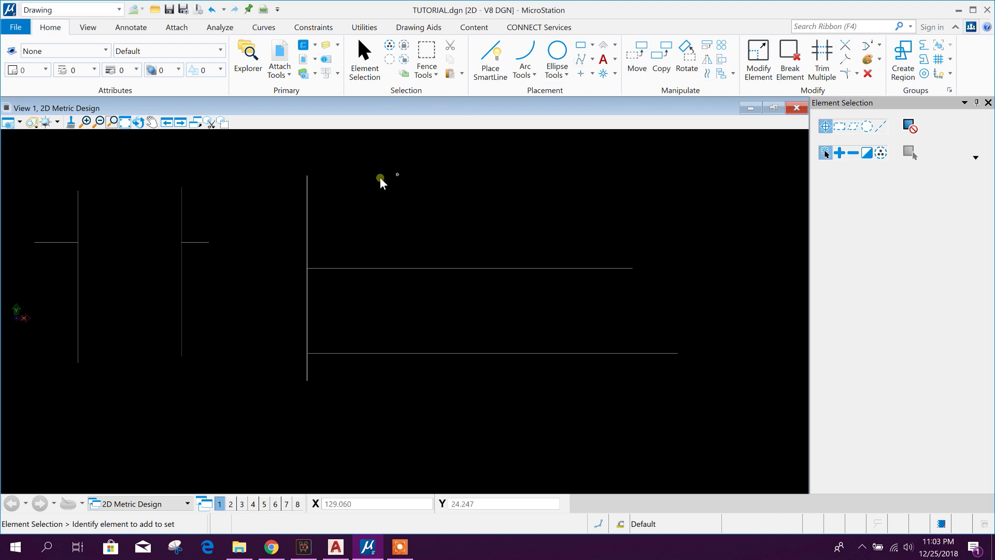
{"action": "middle_click_drag", "start_coordinate": [608, 320], "coordinate": [568, 320]}
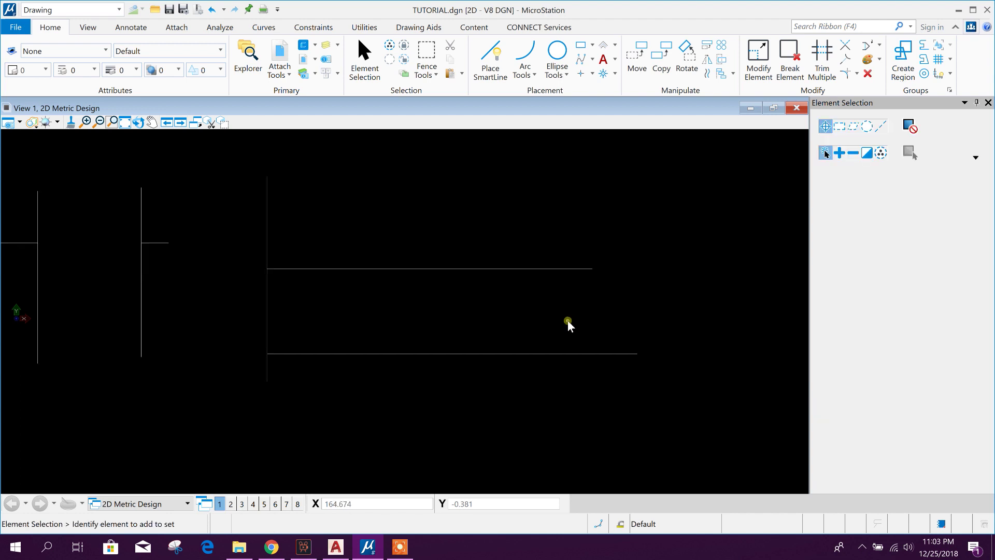
- In MicroStation, move the lower horizontal line 5.000 downward with Move Parallel, with Make Copy turned off
{"action": "left_click", "coordinate": [707, 76]}
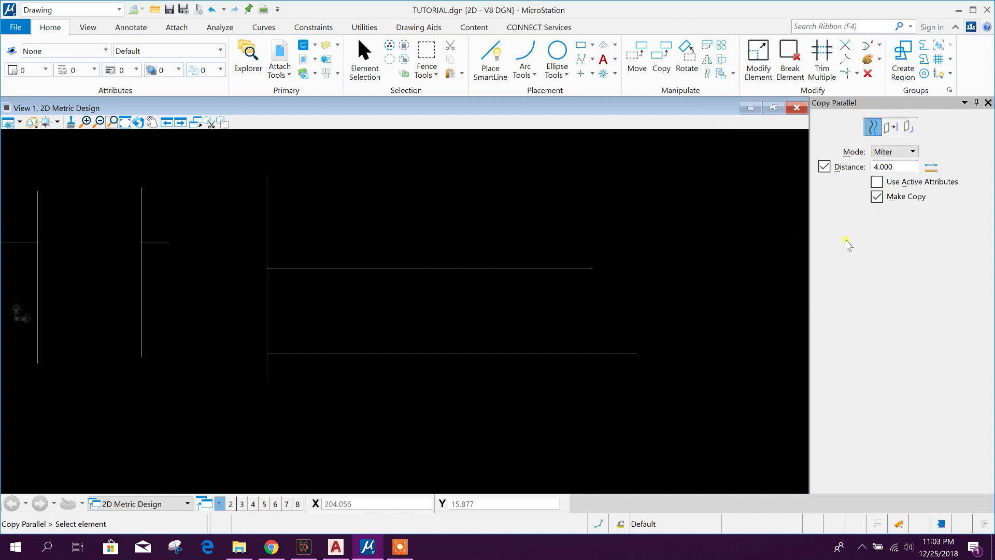
{"action": "left_click", "coordinate": [884, 167]}
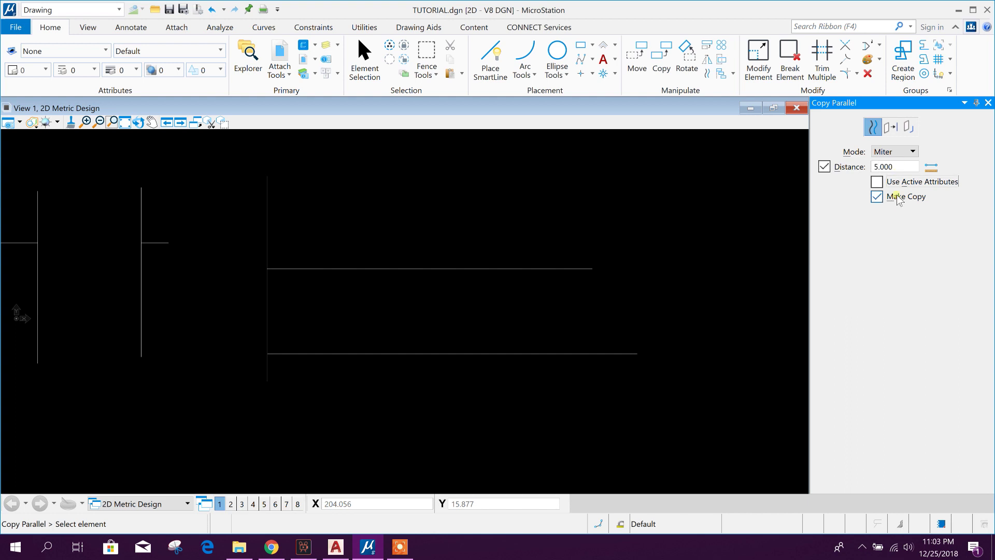
{"action": "left_click", "coordinate": [877, 196]}
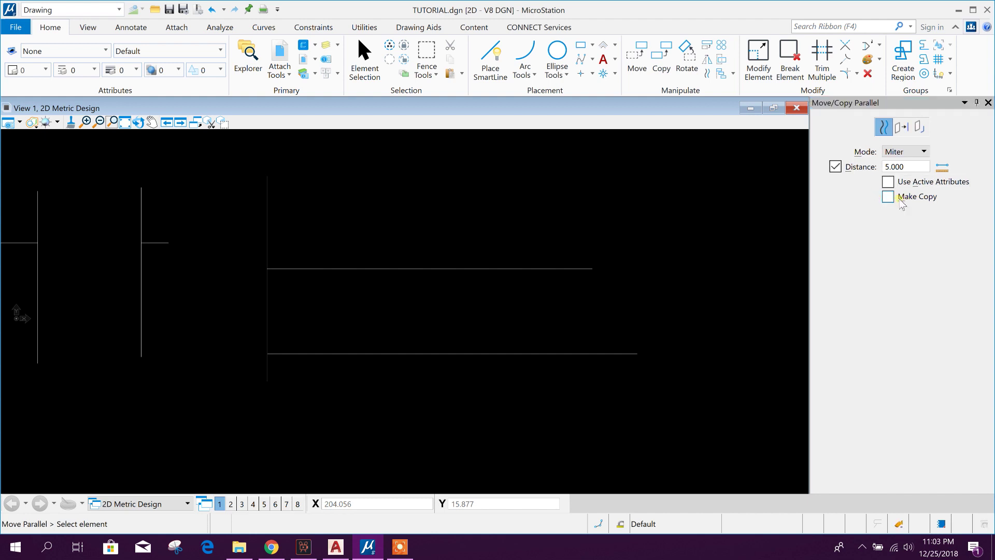
{"action": "left_click", "coordinate": [888, 197]}
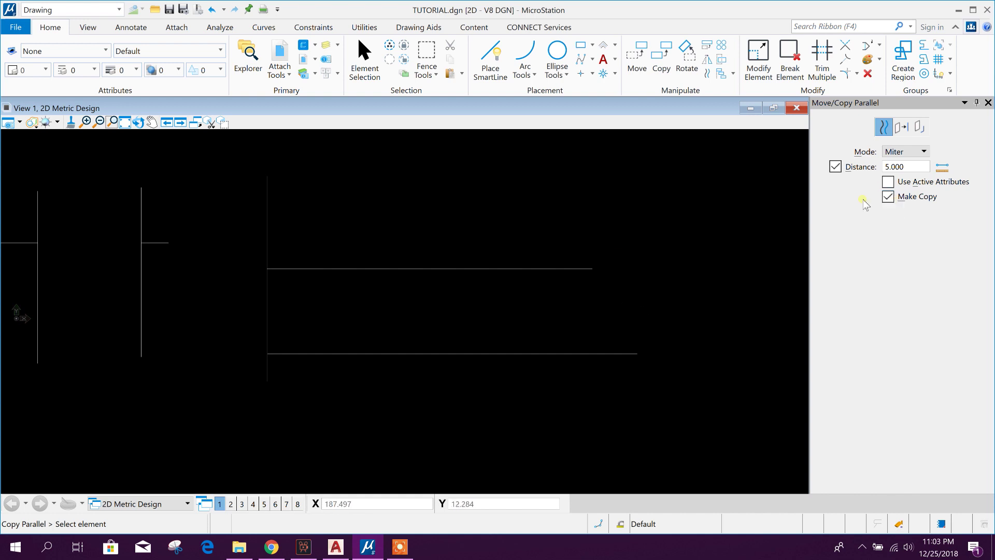
{"action": "left_click", "coordinate": [889, 198]}
{"action": "left_click", "coordinate": [558, 353]}
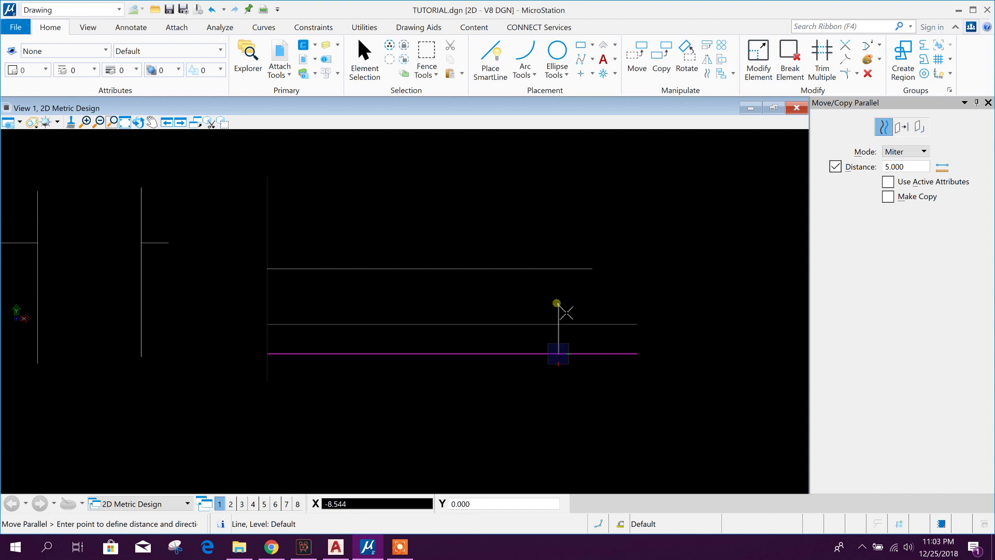
{"action": "right_click", "coordinate": [557, 419]}
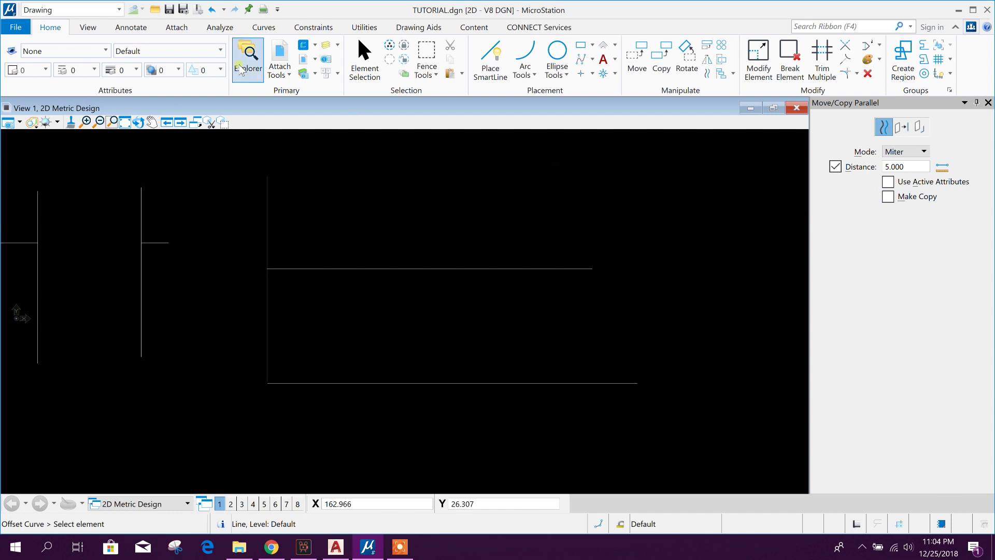
- Turn on Make Copy, create three parallel copies below the lower horizontal line at 5.000 spacing, and undo the last copy
{"action": "left_click", "coordinate": [900, 199]}
{"action": "left_click", "coordinate": [612, 386]}
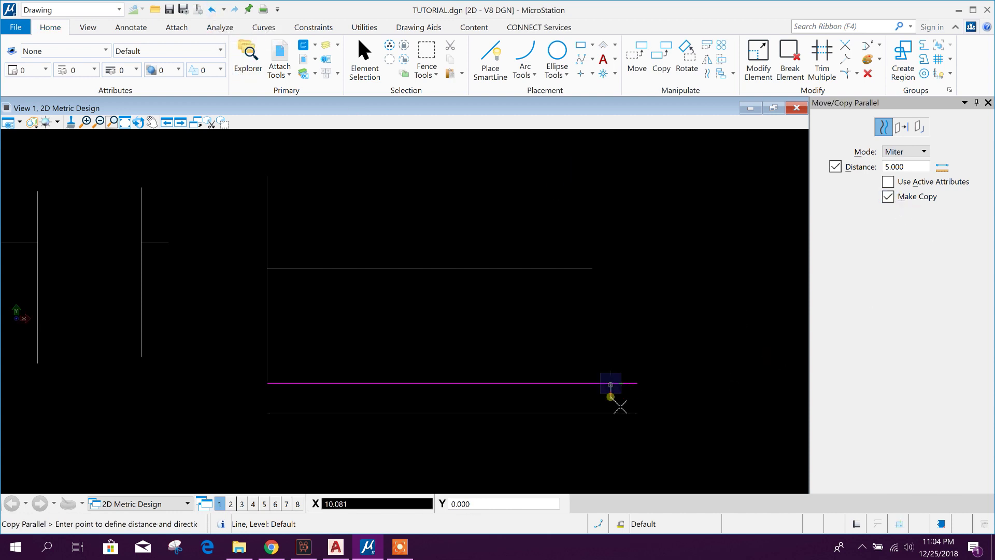
{"action": "left_click", "coordinate": [629, 455]}
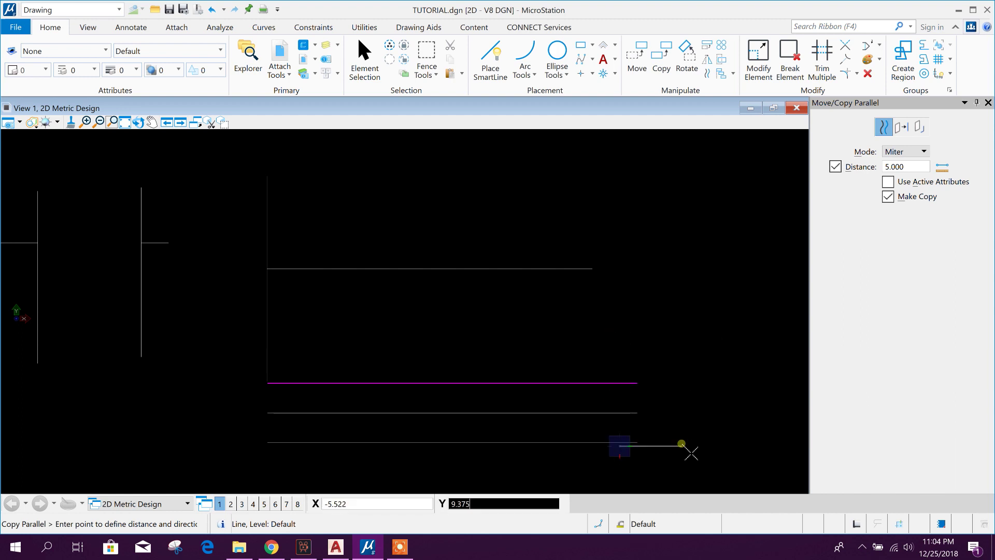
{"action": "mouse_move", "coordinate": [612, 461]}
{"action": "middle_mouse_down"}
{"action": "mouse_move", "coordinate": [600, 394]}
{"action": "mouse_move", "coordinate": [610, 393]}
{"action": "middle_mouse_up"}
{"action": "left_click", "coordinate": [629, 409]}
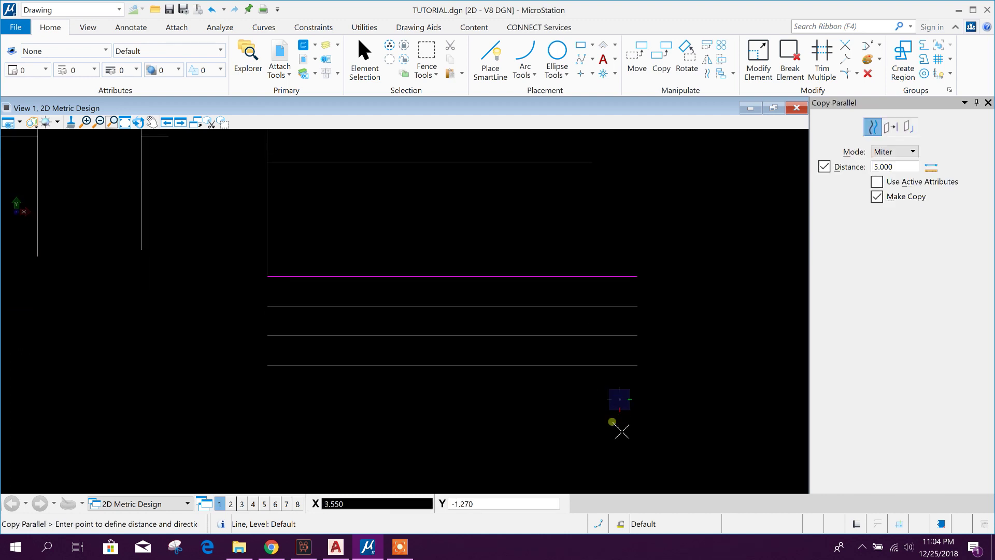
{"action": "left_click", "coordinate": [619, 467]}
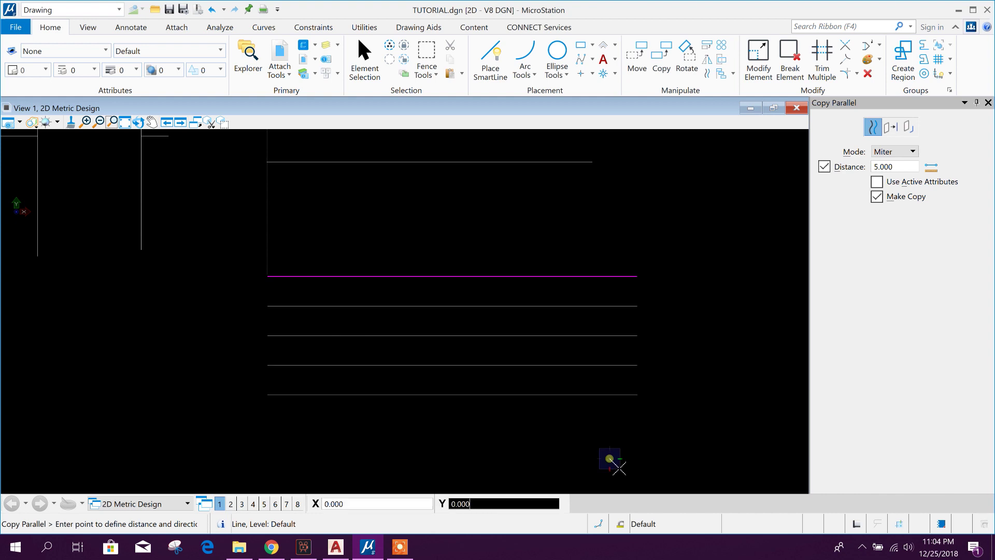
{"action": "scroll", "coordinate": [609, 405], "scroll_direction": "down", "scroll_amount": 3}
{"action": "scroll", "coordinate": [616, 423], "scroll_direction": "up", "scroll_amount": 3}
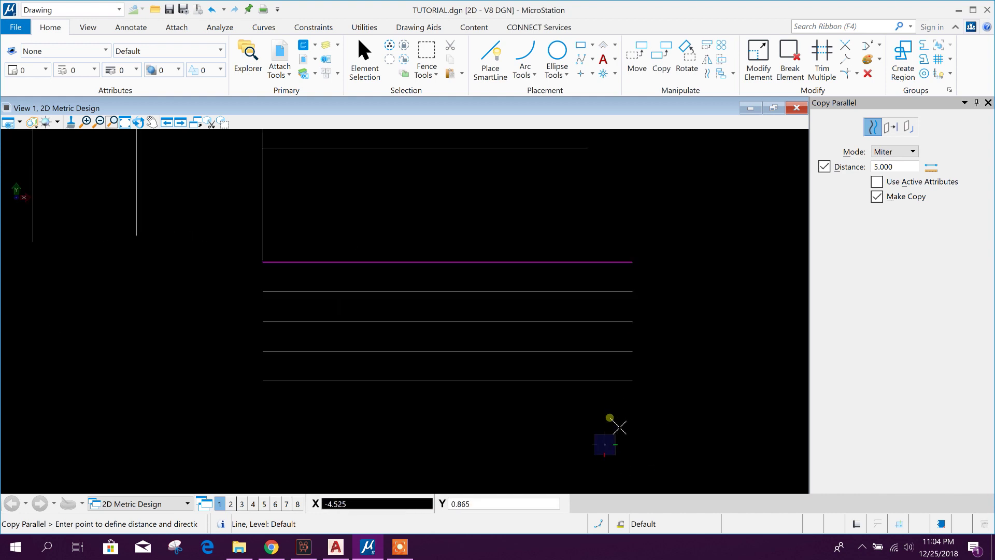
{"action": "right_click", "coordinate": [622, 425]}
{"action": "scroll", "coordinate": [573, 374], "scroll_direction": "down", "scroll_amount": 2}
{"action": "scroll", "coordinate": [596, 355], "scroll_direction": "up", "scroll_amount": 2}
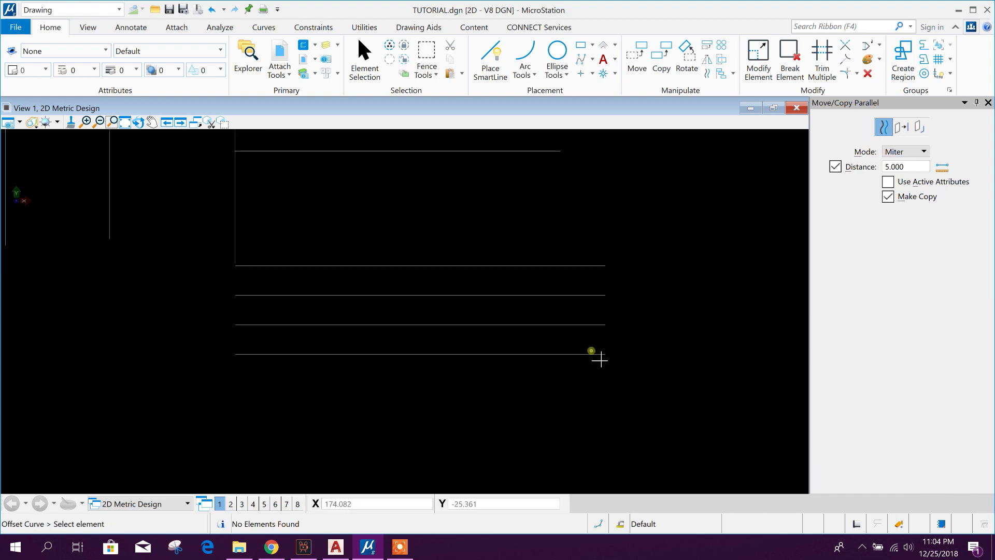
{"action": "left_click", "coordinate": [212, 9]}
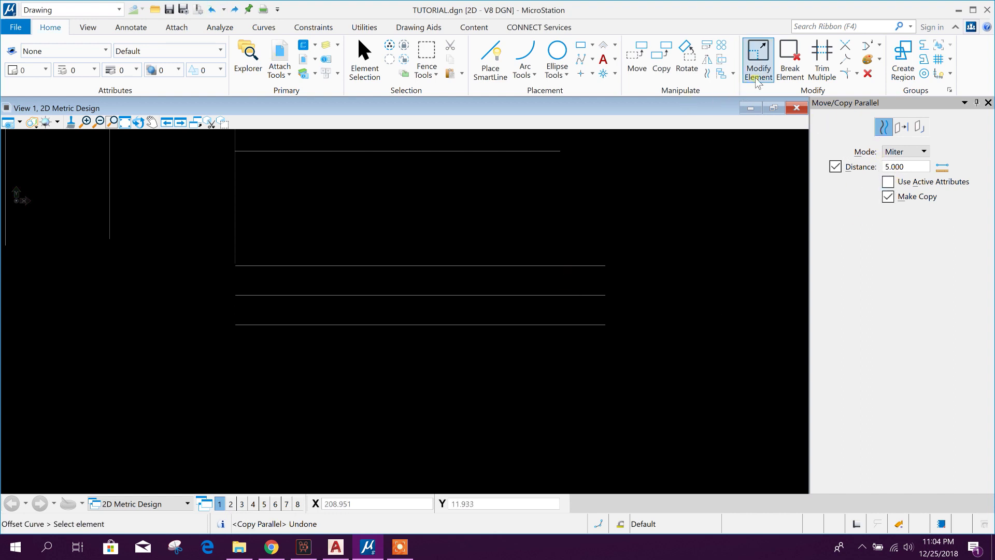
{"action": "left_click", "coordinate": [873, 151]}
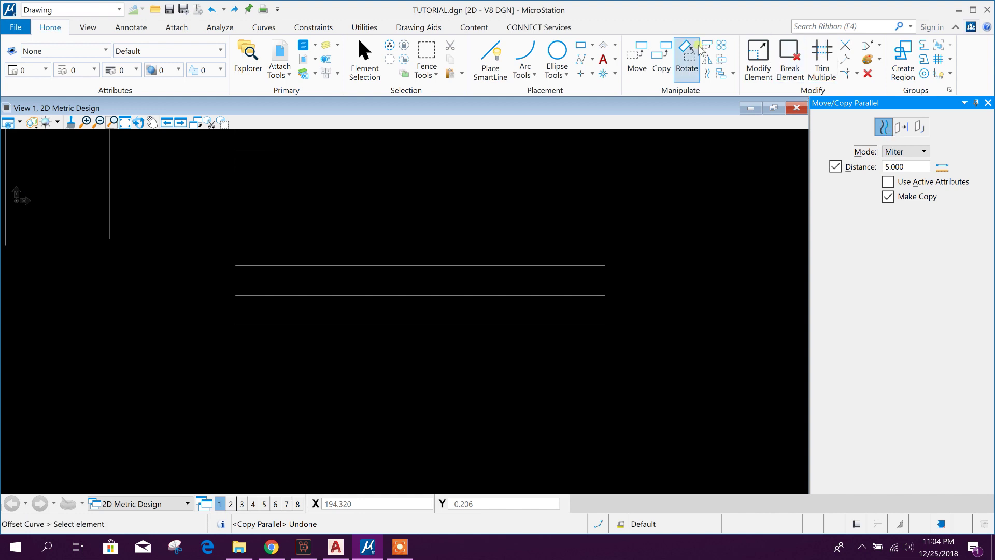
- Create five more parallel copies below the lowest horizontal line at 5.000 spacing with Make Copy on, and undo the last copy
{"action": "left_click", "coordinate": [707, 73]}
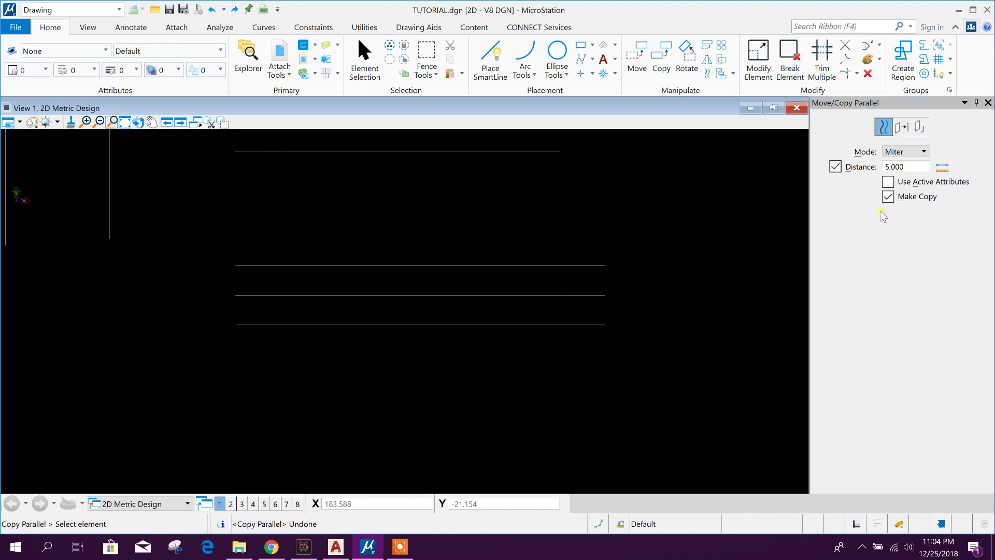
{"action": "left_click", "coordinate": [612, 330]}
{"action": "left_click", "coordinate": [615, 394]}
{"action": "middle_click_drag", "start_coordinate": [604, 429], "coordinate": [624, 415]}
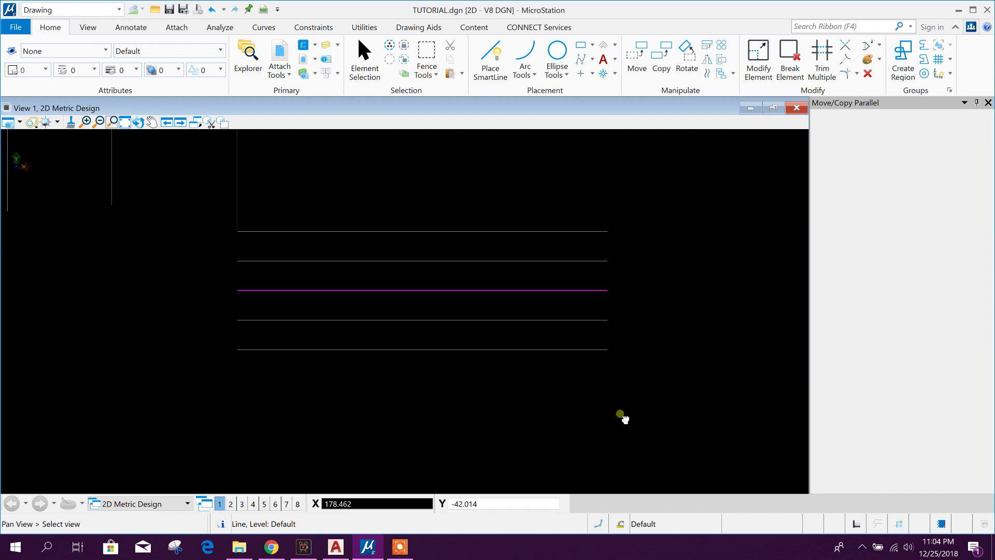
{"action": "left_click", "coordinate": [622, 375]}
{"action": "left_click", "coordinate": [626, 380]}
{"action": "left_click", "coordinate": [626, 381]}
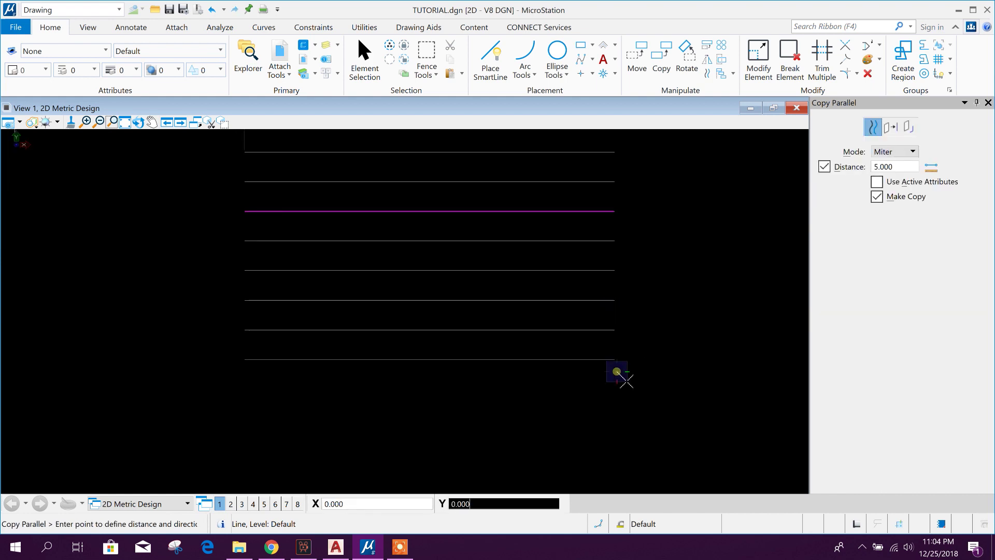
{"action": "key", "text": "ctrl+z"}
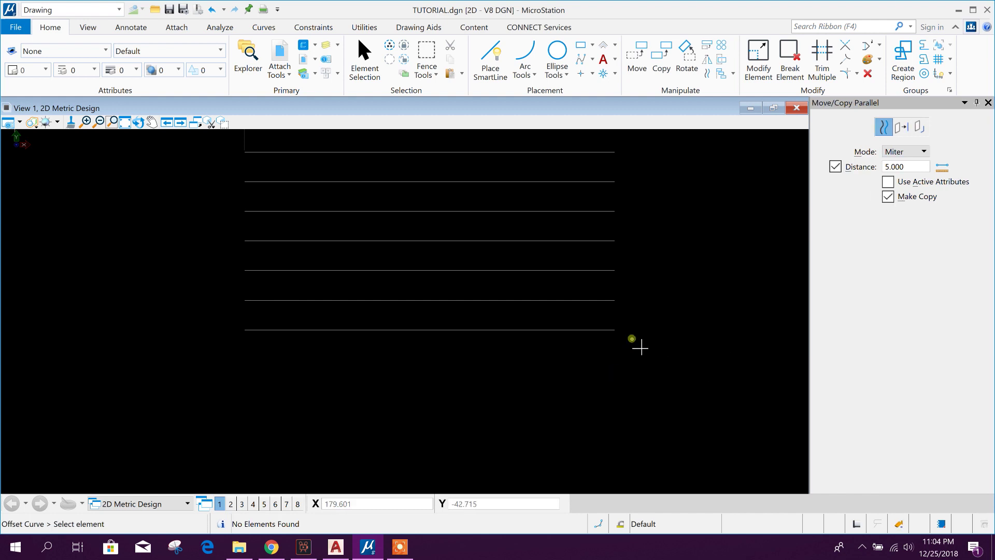
{"action": "middle_click_drag", "start_coordinate": [595, 334], "coordinate": [583, 378]}
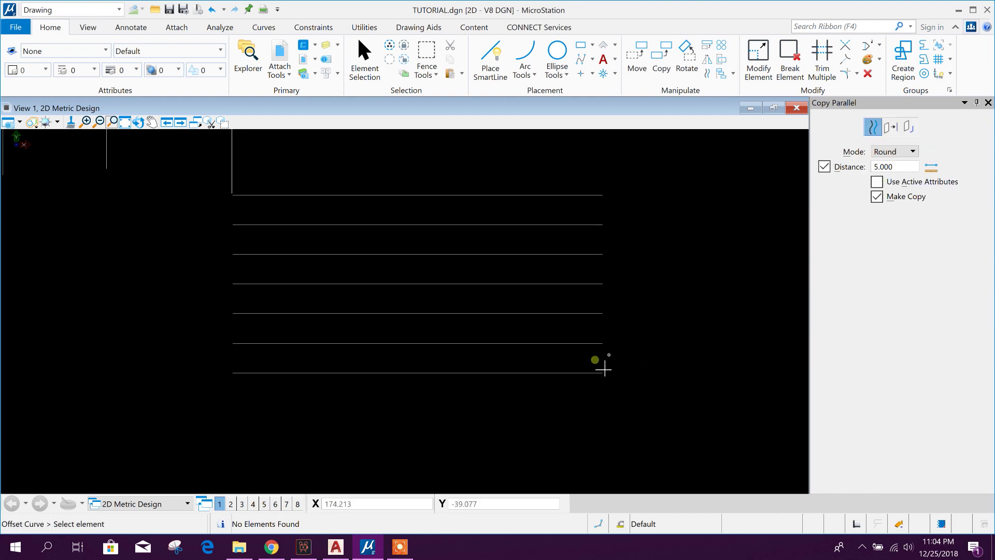
{"action": "middle_click_drag", "start_coordinate": [677, 313], "coordinate": [682, 343]}
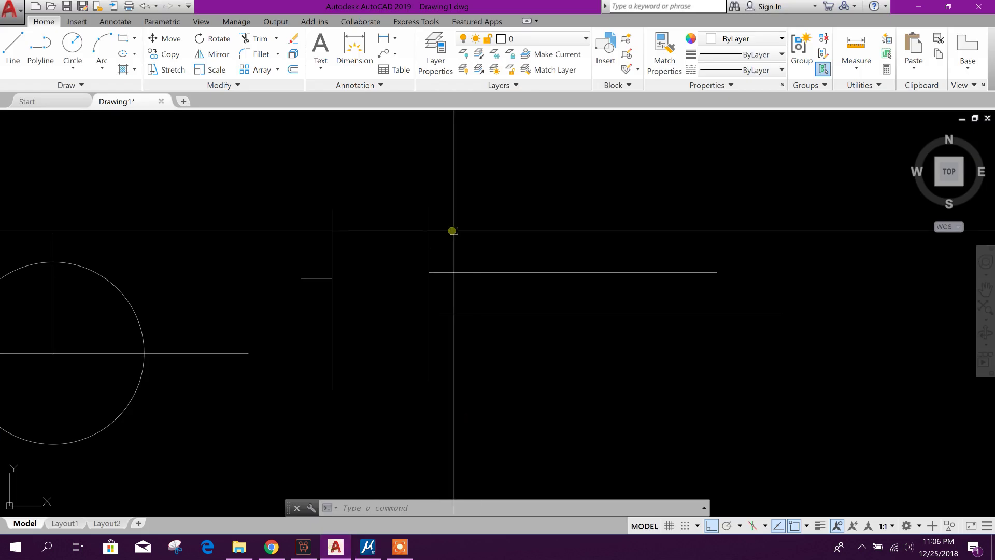
- Switch to AutoCAD and offset the upper horizontal line upward by 5
{"action": "middle_click_drag", "start_coordinate": [453, 231], "coordinate": [410, 240]}
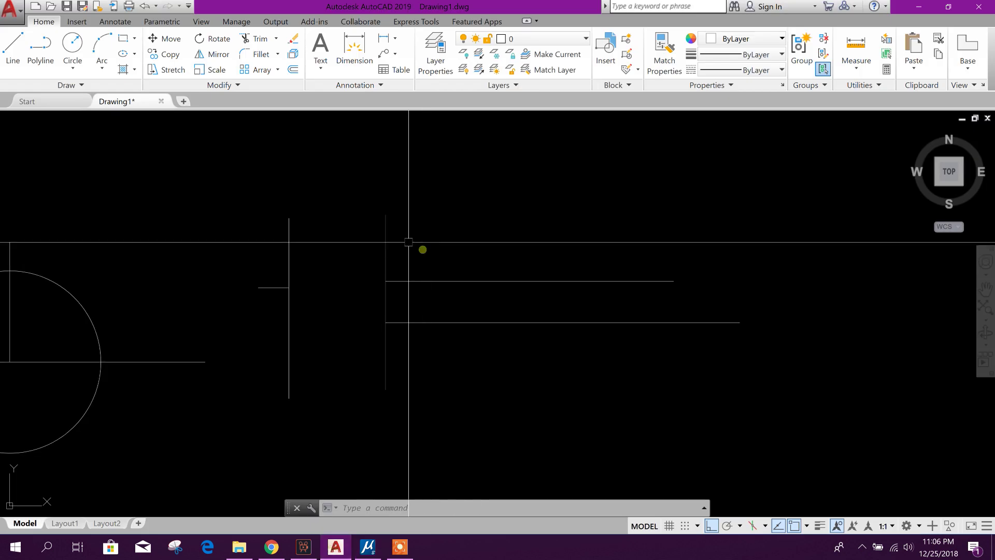
{"action": "left_click", "coordinate": [293, 69]}
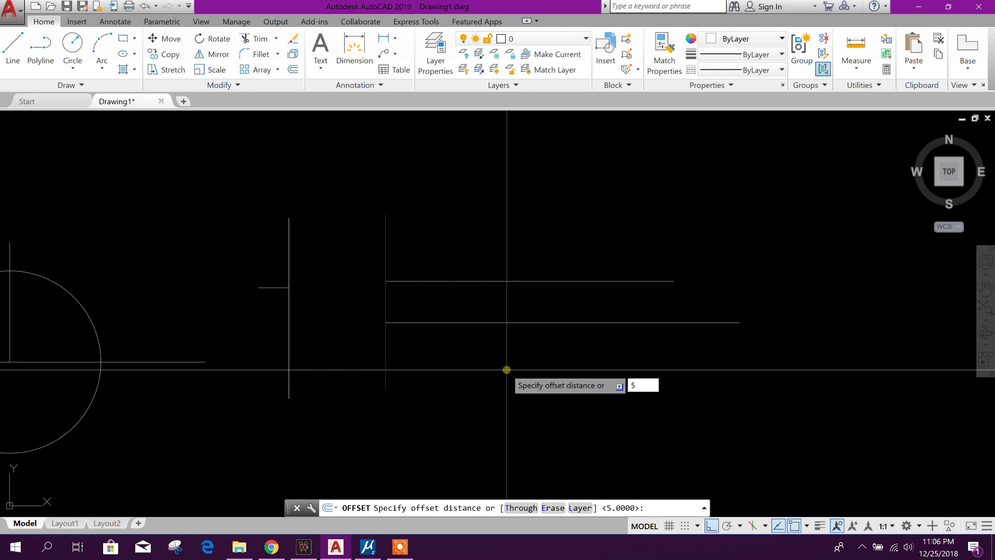
{"action": "key", "text": "Return"}
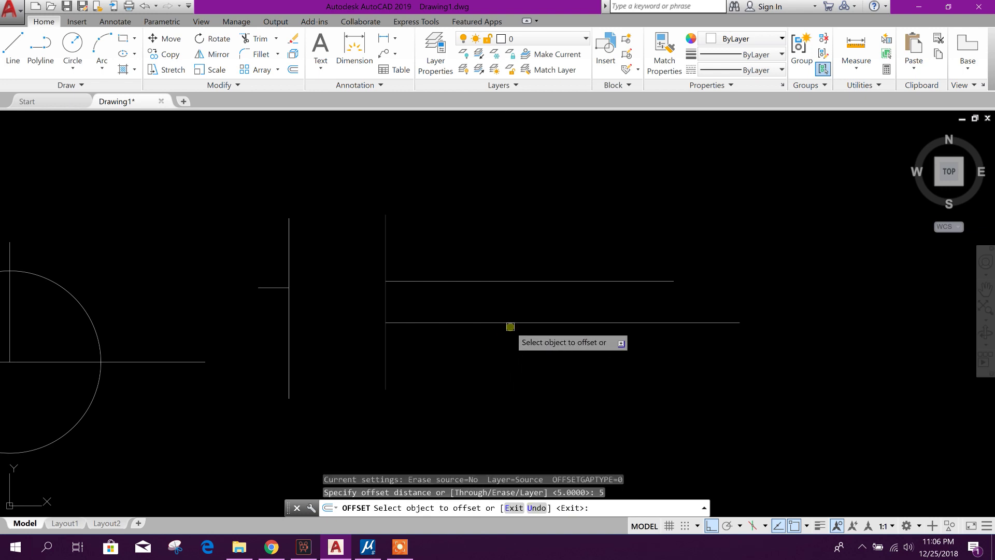
{"action": "left_click", "coordinate": [527, 281]}
{"action": "left_click", "coordinate": [529, 223]}
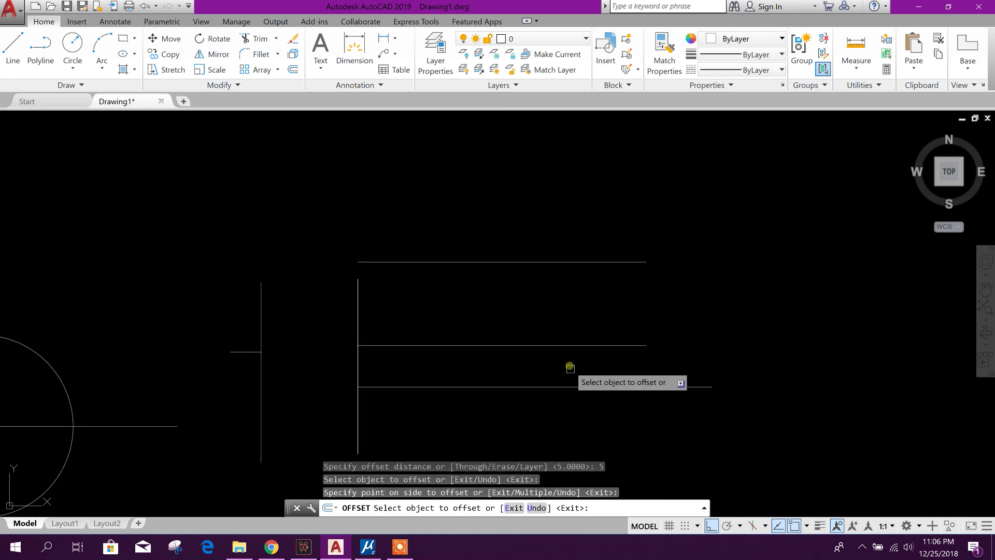
- Offset the lower horizontal line downward three times in succession at 5 spacing, and end the Offset command
{"action": "left_click", "coordinate": [555, 317]}
{"action": "left_click", "coordinate": [560, 389]}
{"action": "middle_click_drag", "start_coordinate": [573, 438], "coordinate": [544, 355]}
{"action": "left_click", "coordinate": [568, 318]}
{"action": "left_click", "coordinate": [562, 418]}
{"action": "middle_click_drag", "start_coordinate": [562, 417], "coordinate": [551, 349]}
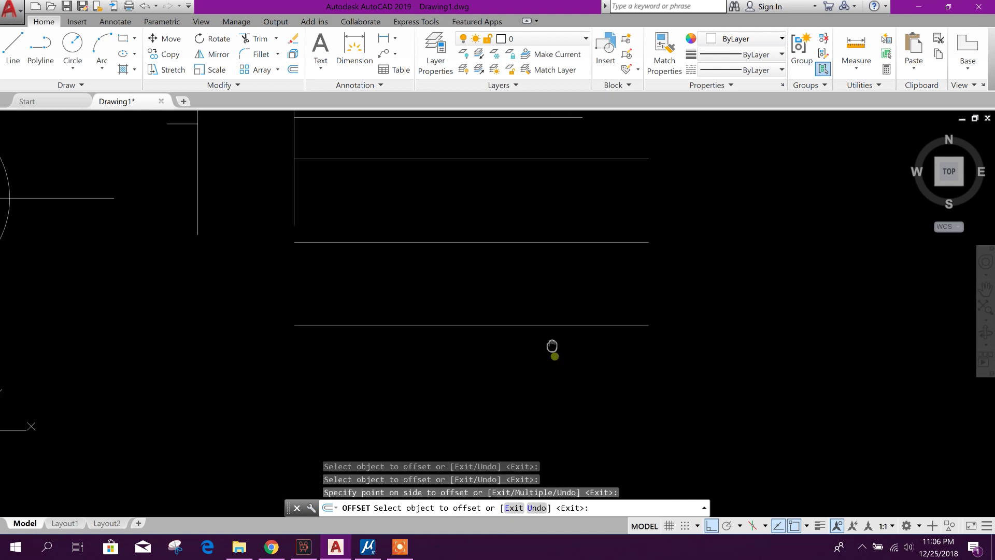
{"action": "left_click", "coordinate": [561, 317]}
{"action": "left_click", "coordinate": [553, 415]}
{"action": "middle_click_drag", "start_coordinate": [561, 437], "coordinate": [546, 337]}
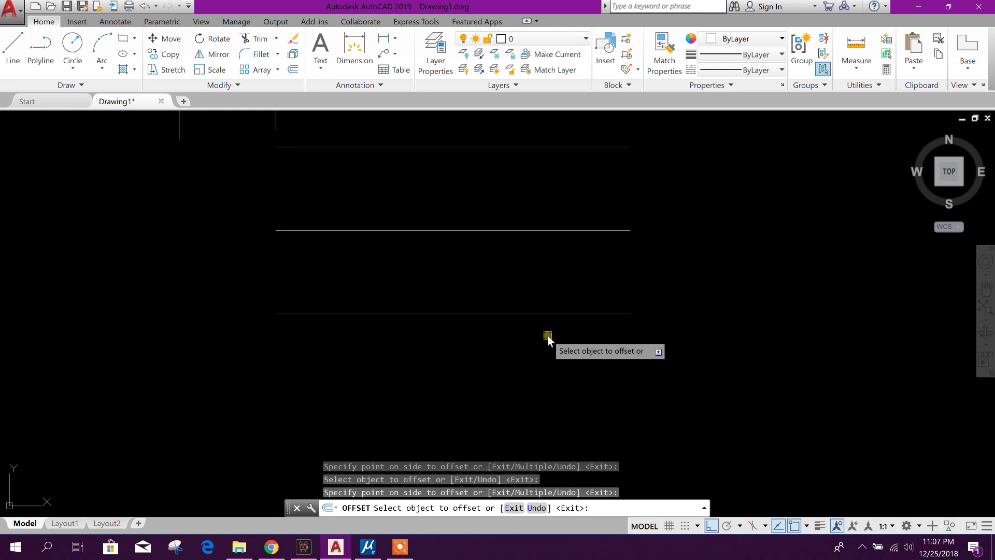
{"action": "right_click", "coordinate": [547, 337]}
{"action": "left_click", "coordinate": [579, 343]}
{"action": "scroll", "coordinate": [617, 388], "scroll_direction": "down", "scroll_amount": 4}
{"action": "scroll", "coordinate": [540, 339], "scroll_direction": "up", "scroll_amount": 4}
{"action": "scroll", "coordinate": [533, 391], "scroll_direction": "down", "scroll_amount": 4}
{"action": "scroll", "coordinate": [533, 391], "scroll_direction": "up", "scroll_amount": 3}
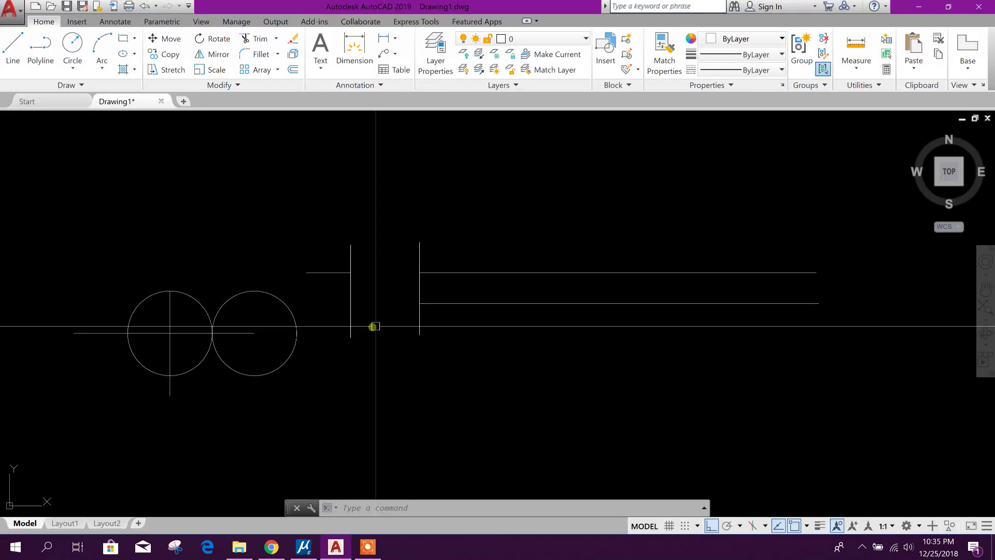
{"action": "scroll", "coordinate": [373, 327], "scroll_direction": "up", "scroll_amount": 1}
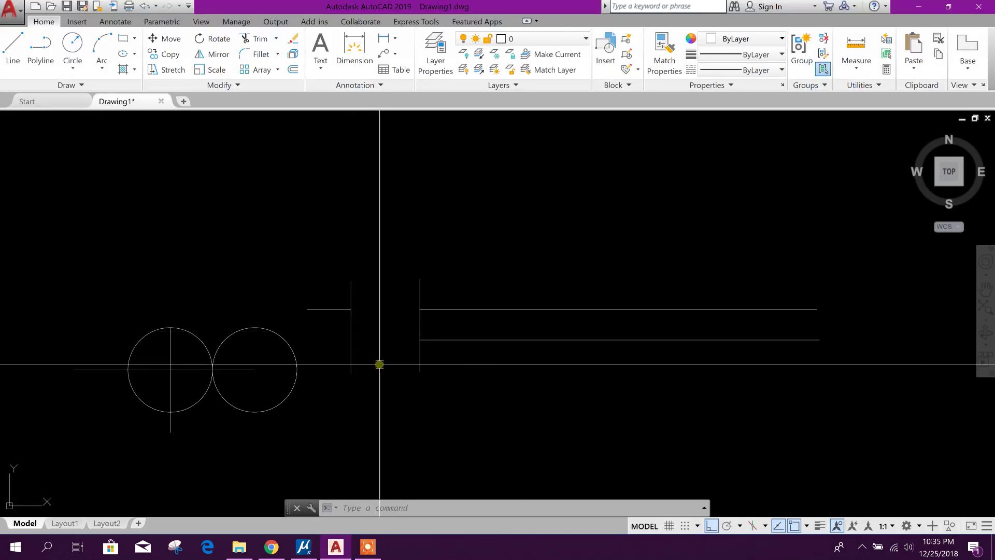